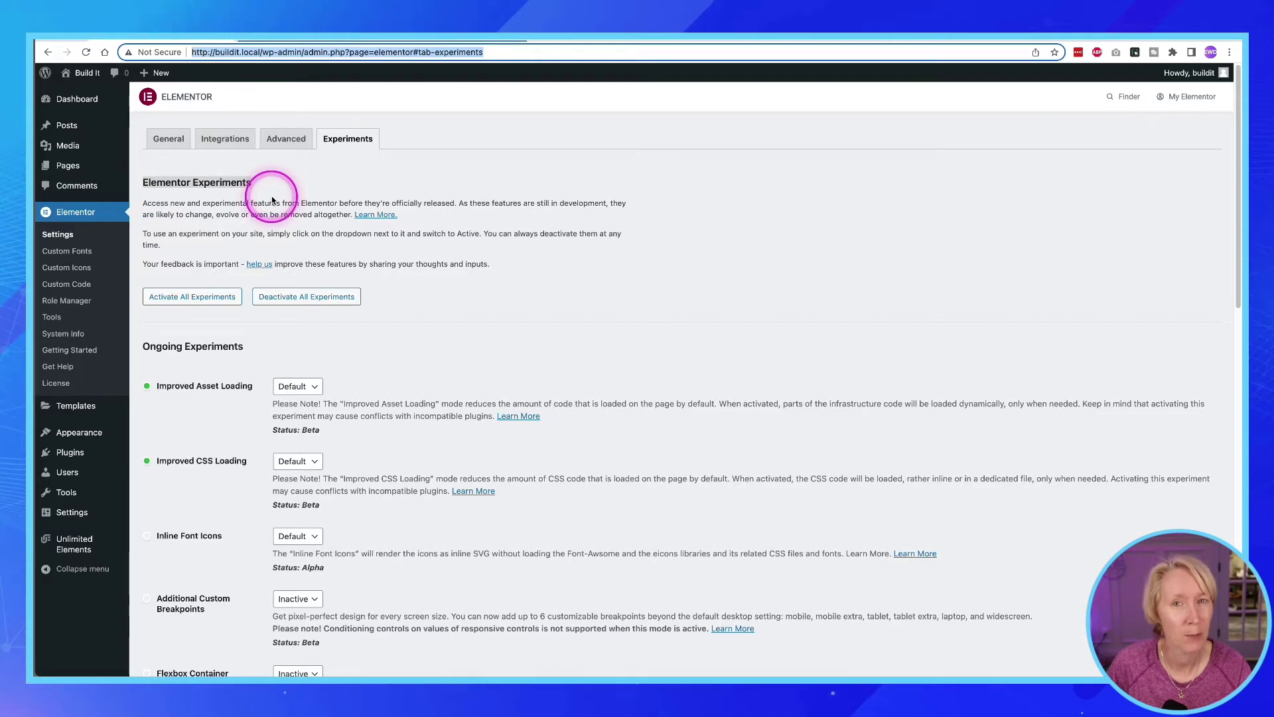
scroll(281, 286, down, 3)
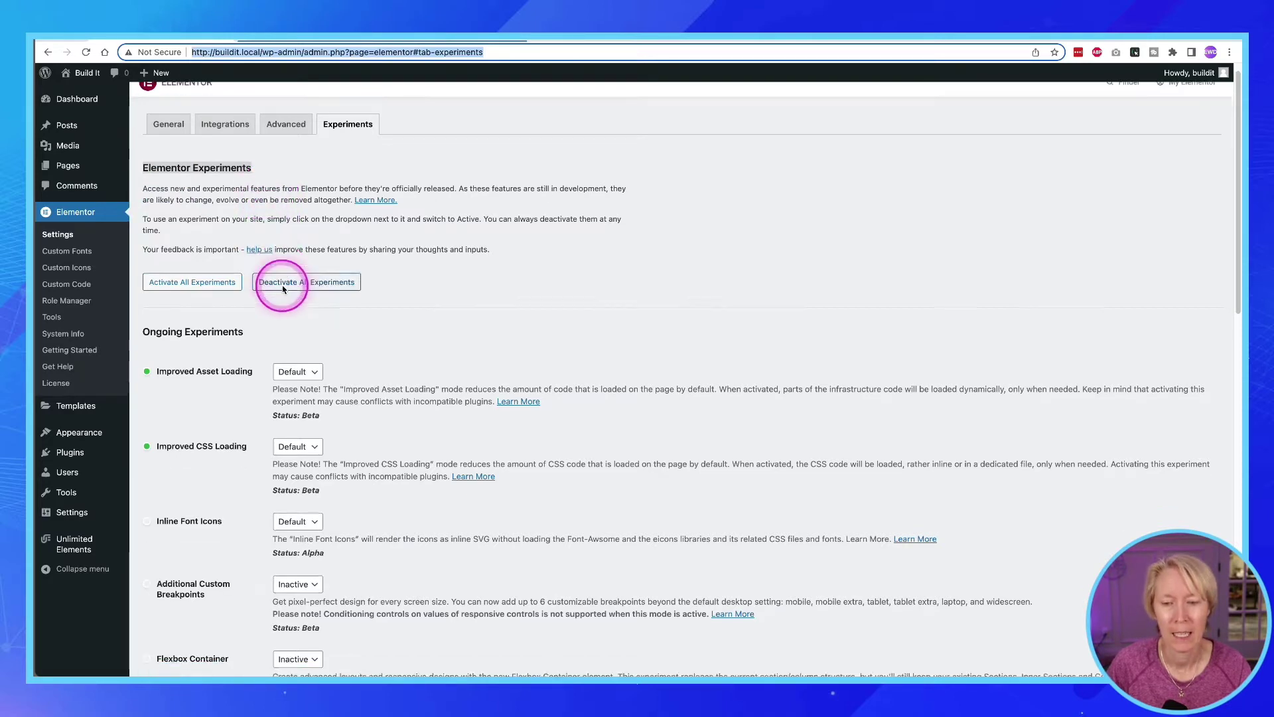
scroll(282, 288, down, 6)
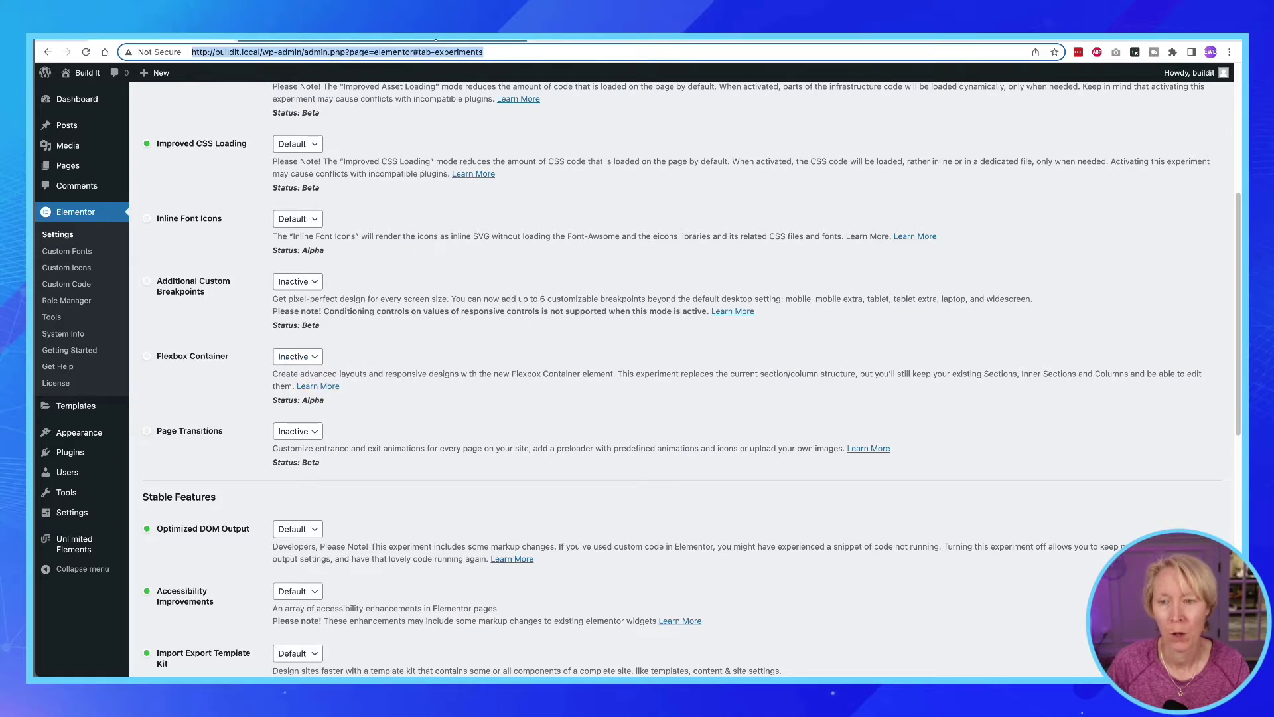
- View the Convert To Containers page preview, then return to it in the Elementor editor
click(436, 40)
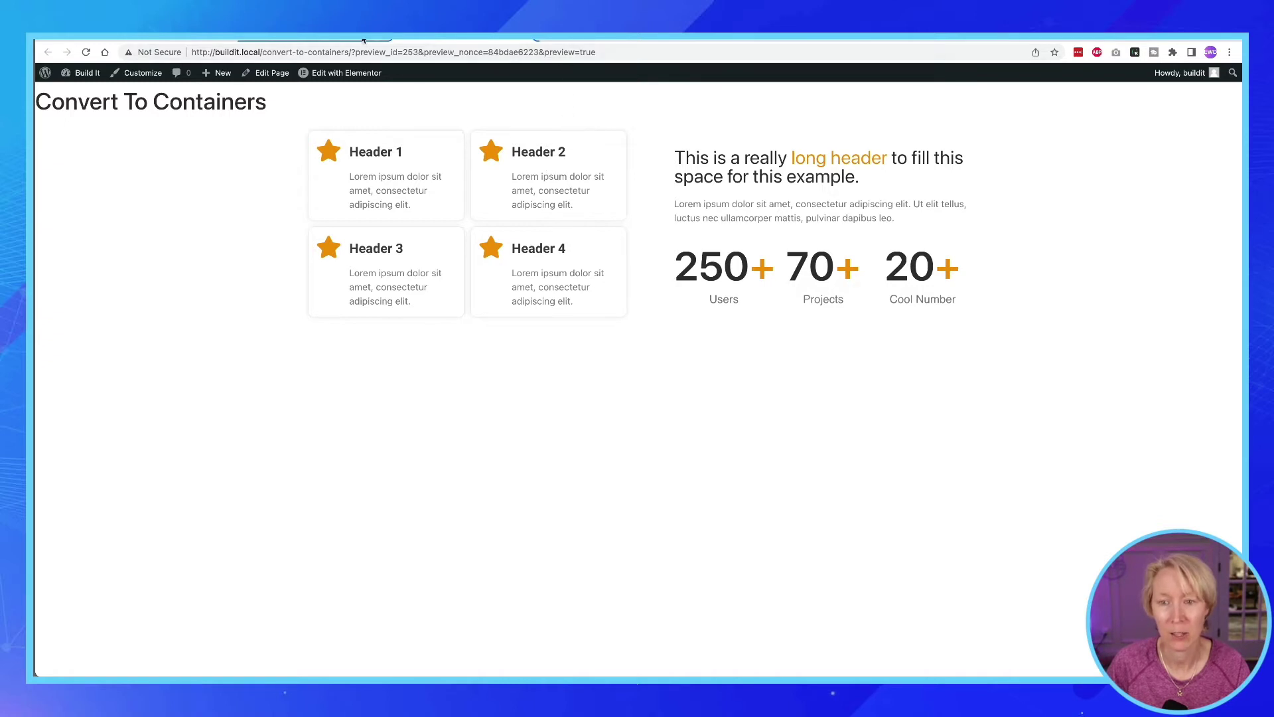
click(458, 39)
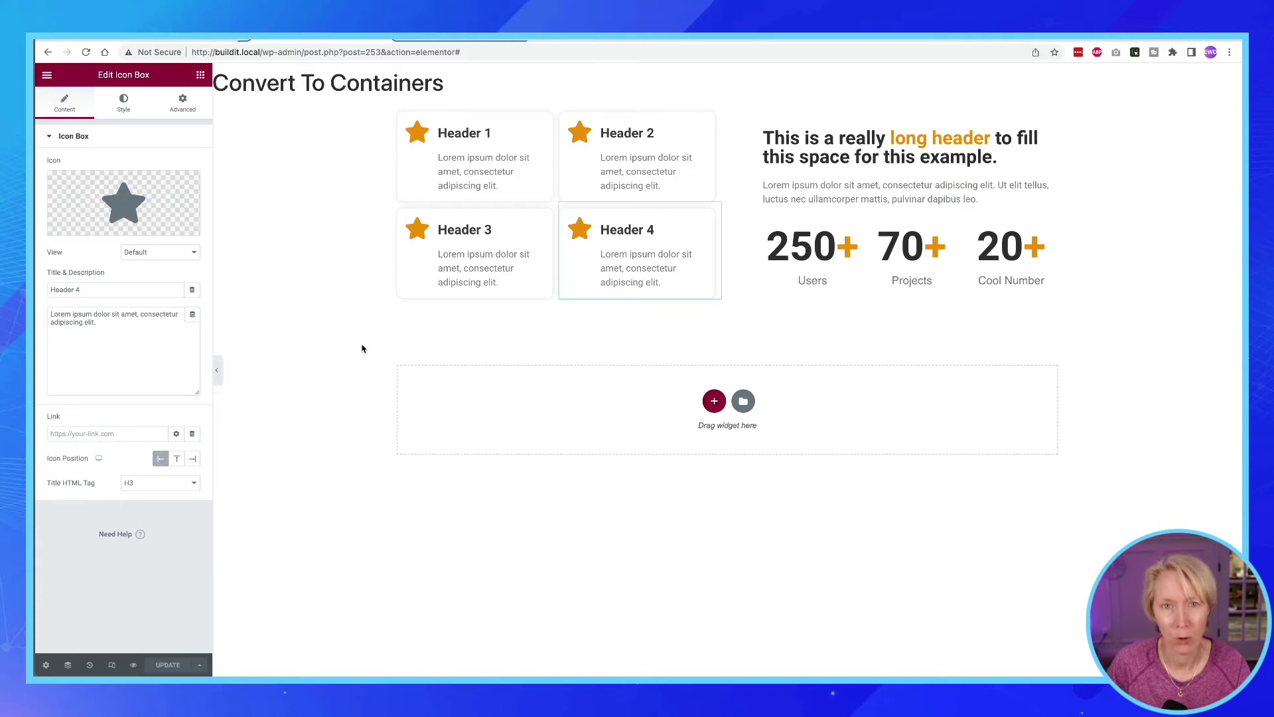
- Set the Flexbox Container experiment to Active and save the Experiments settings
click(185, 40)
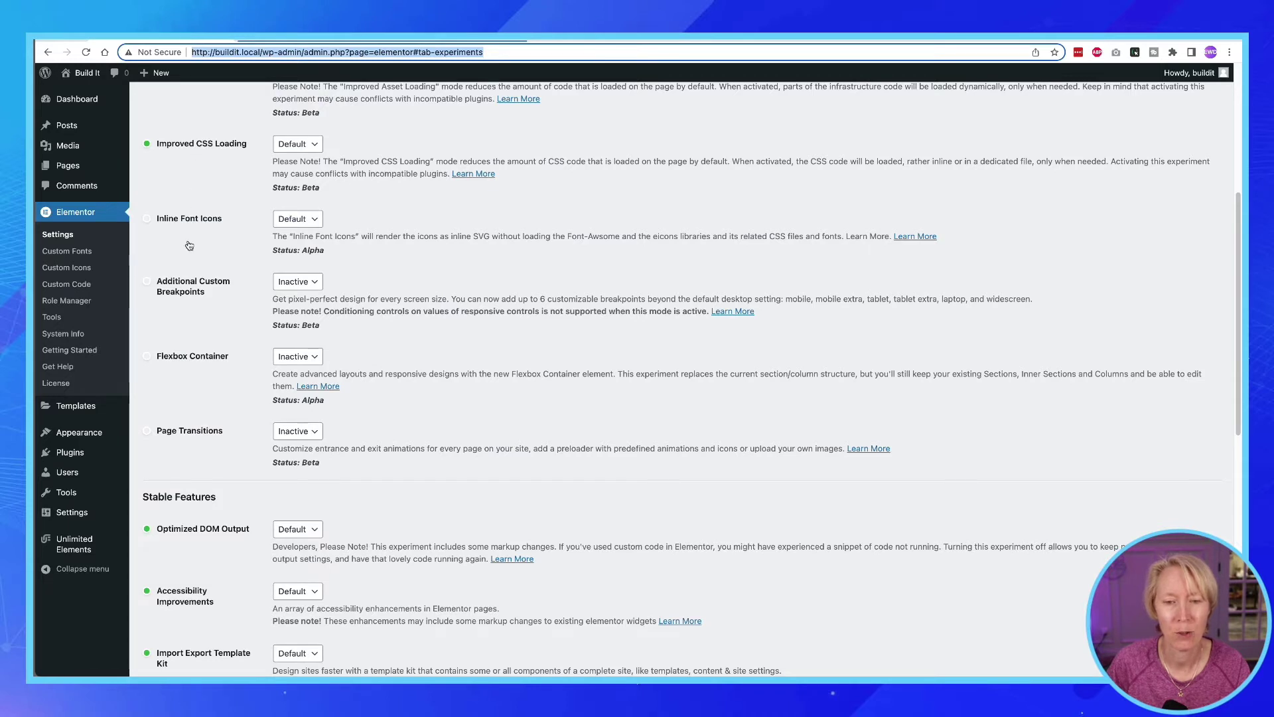
click(172, 357)
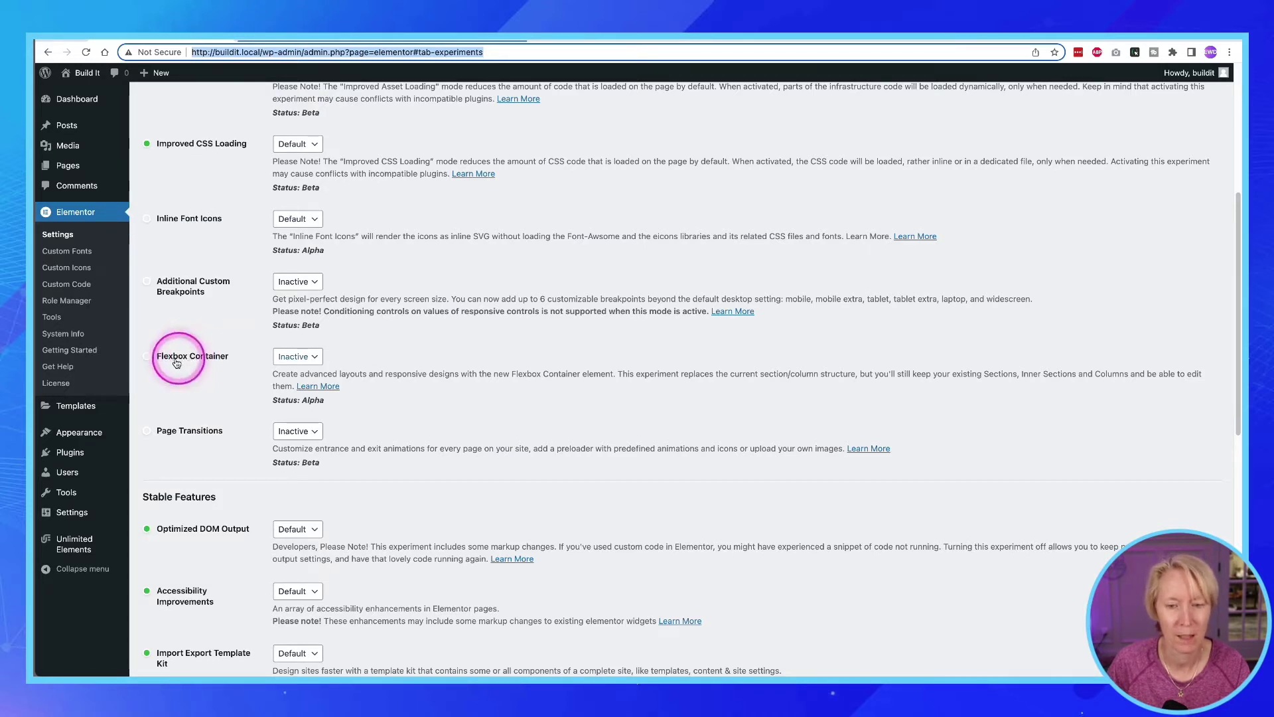
click(292, 358)
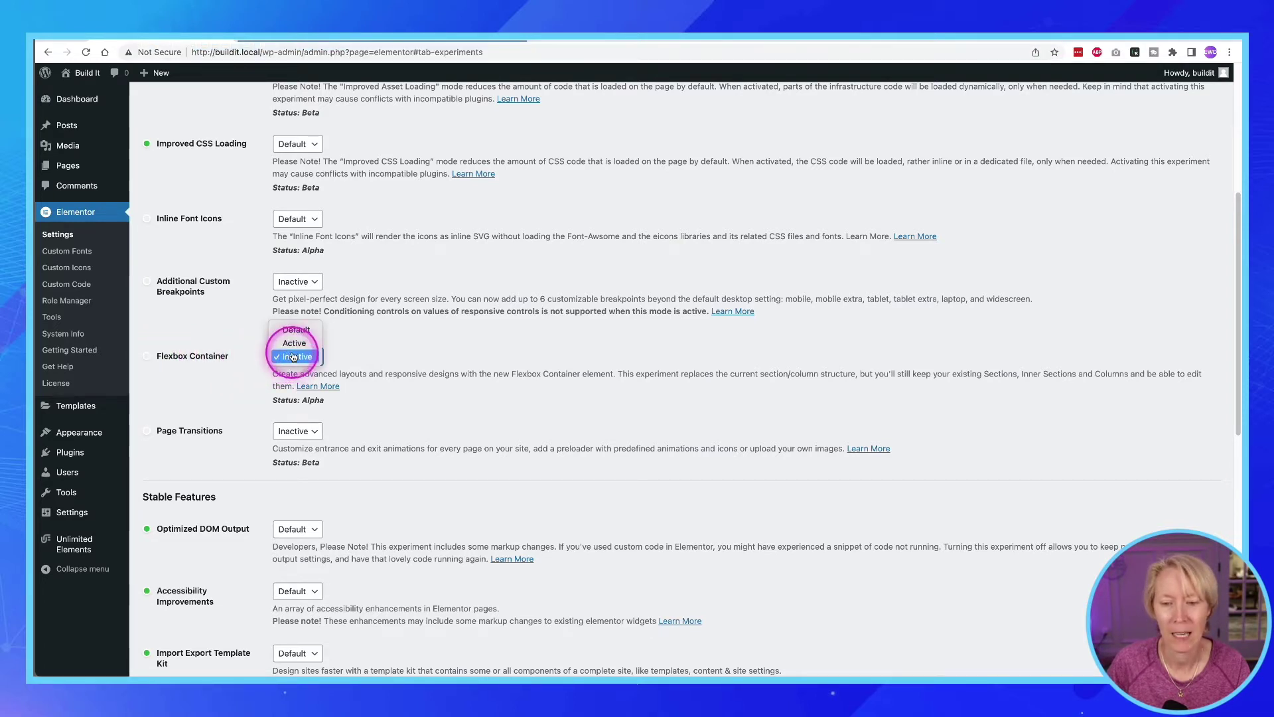
click(292, 344)
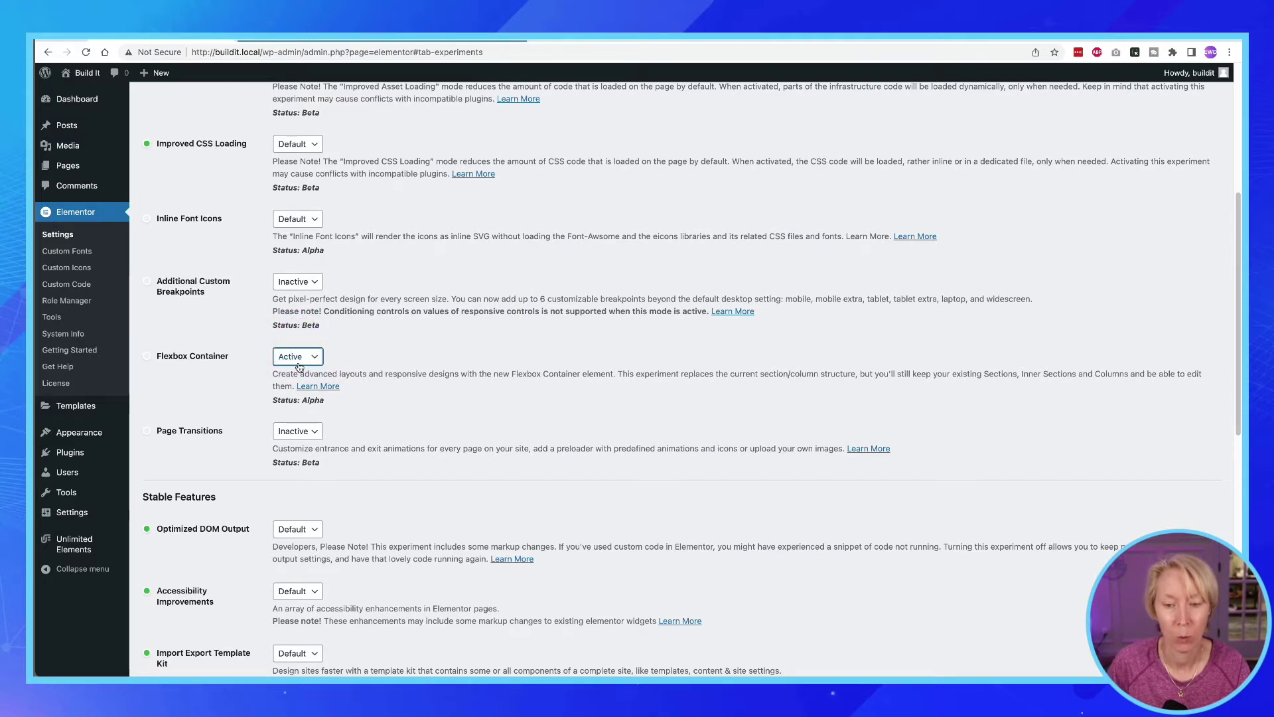
scroll(299, 368, down, 3)
scroll(303, 385, down, 8)
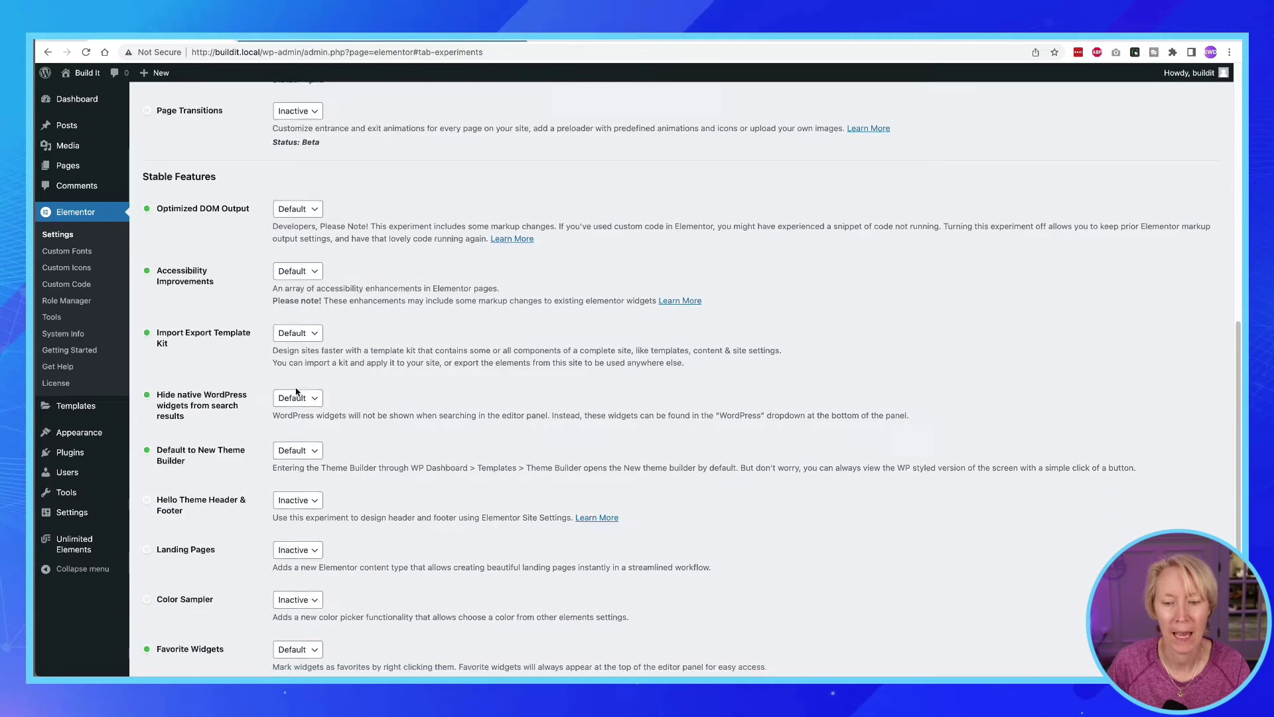
scroll(295, 394, down, 3)
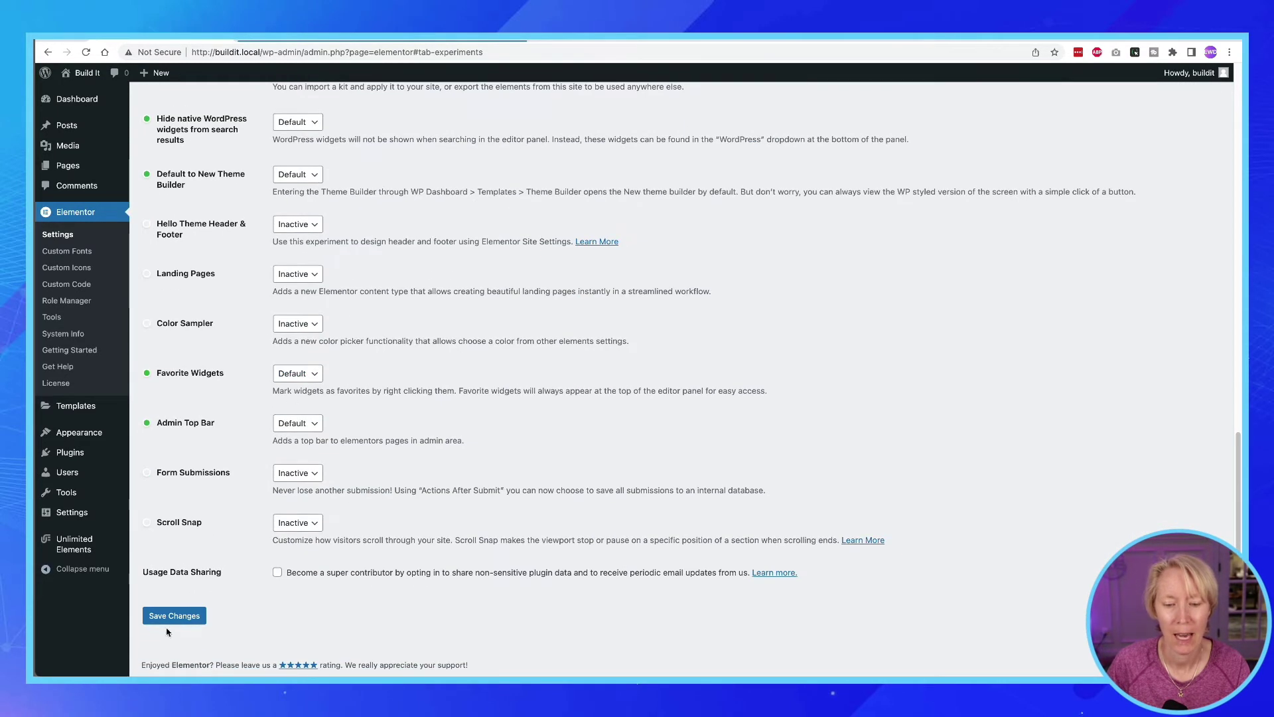
click(175, 616)
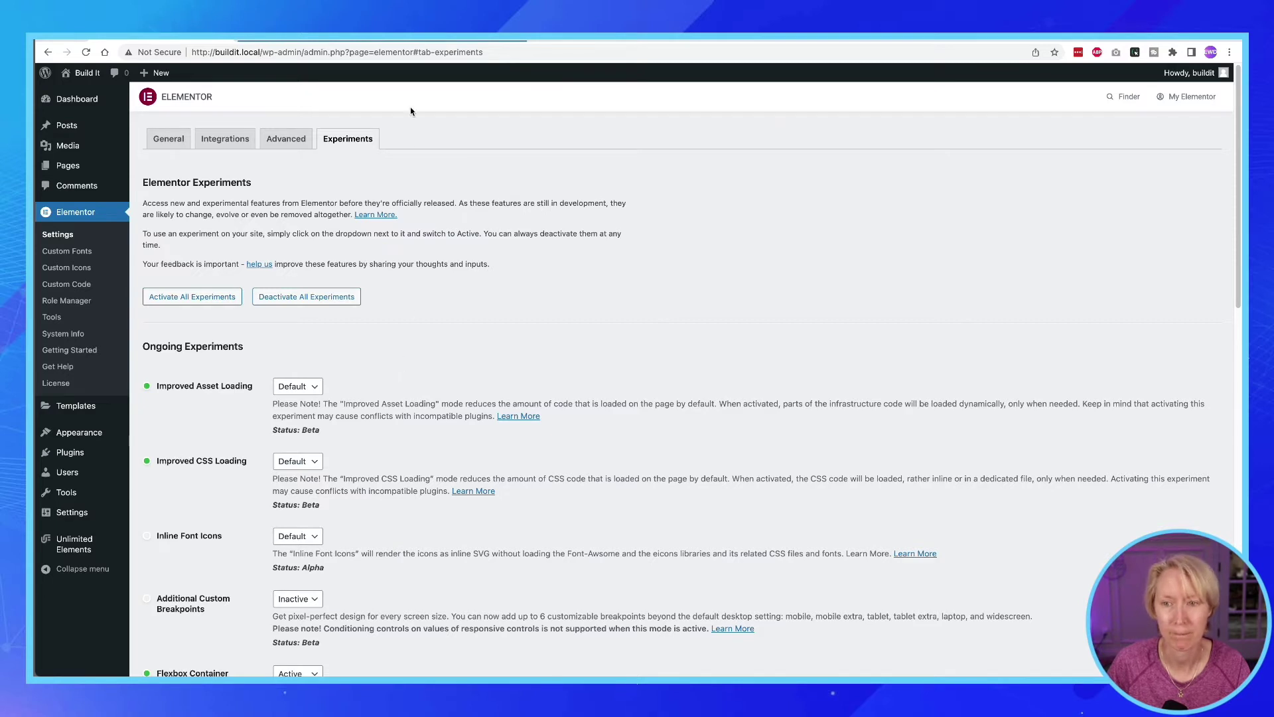
- Return to the editor tab and hard-reload it with Cmd+Shift+R
click(335, 39)
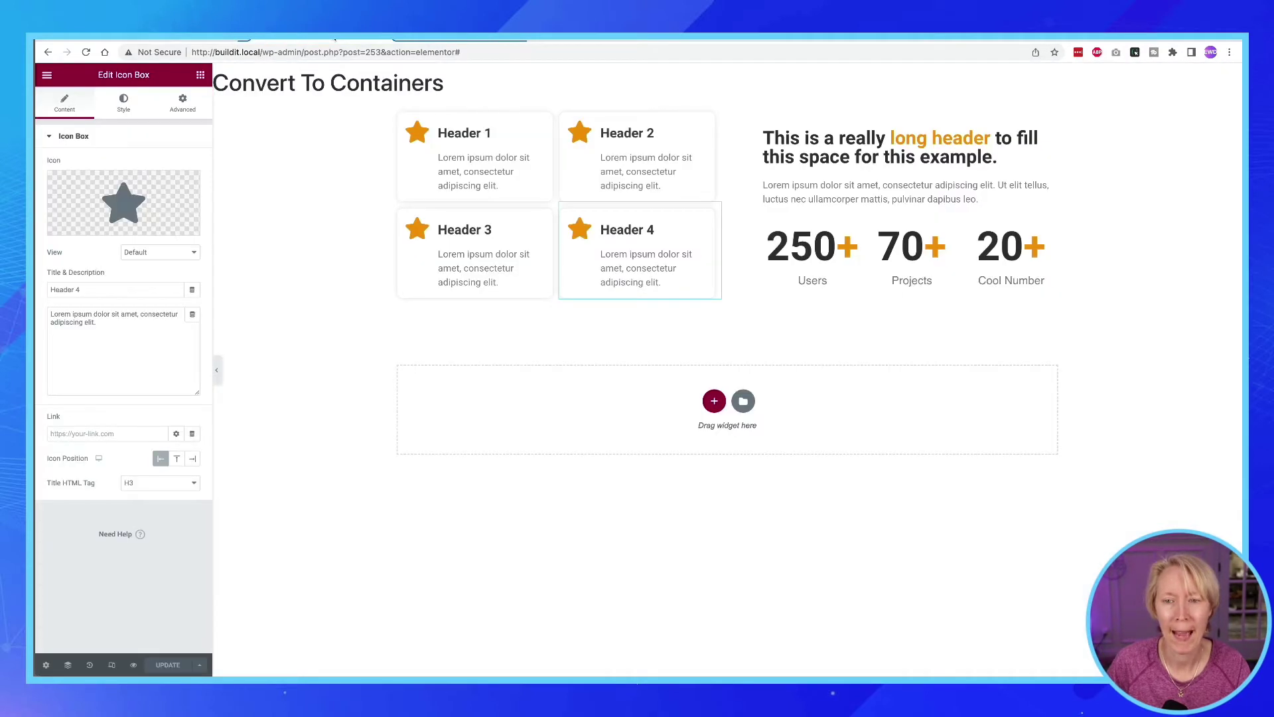
mouse_move(685, 113)
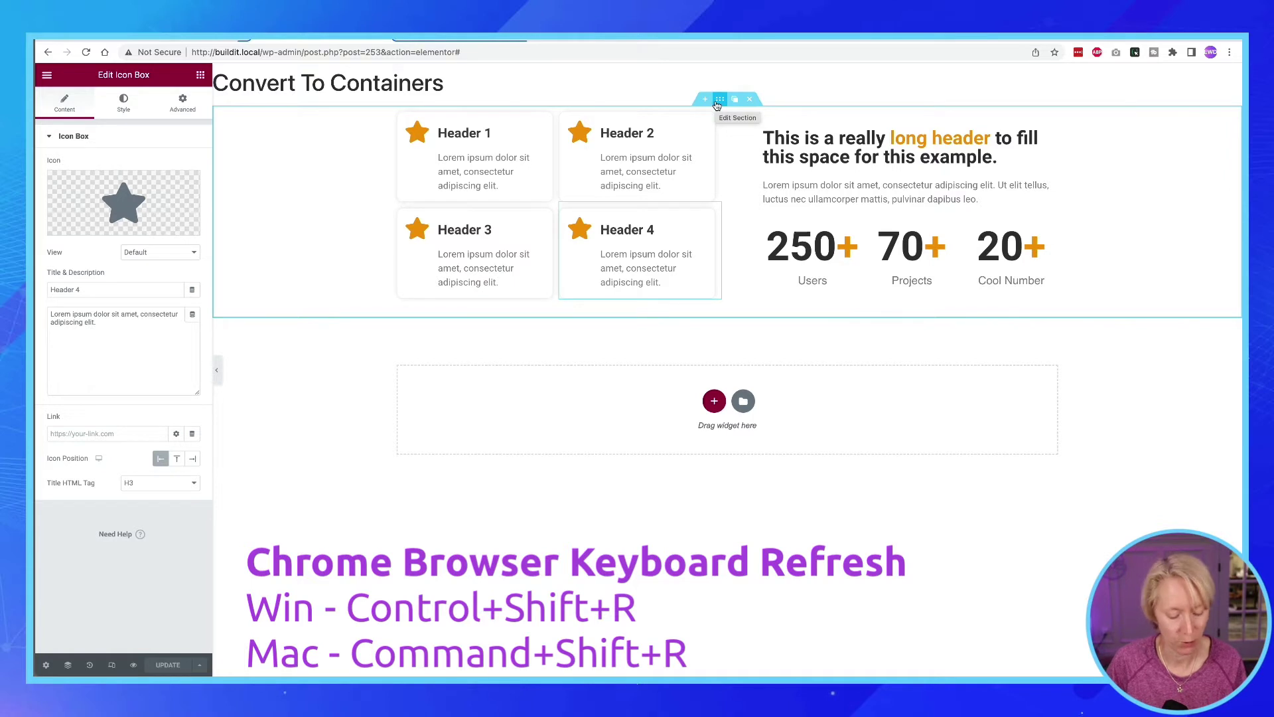
key(super+shift+r)
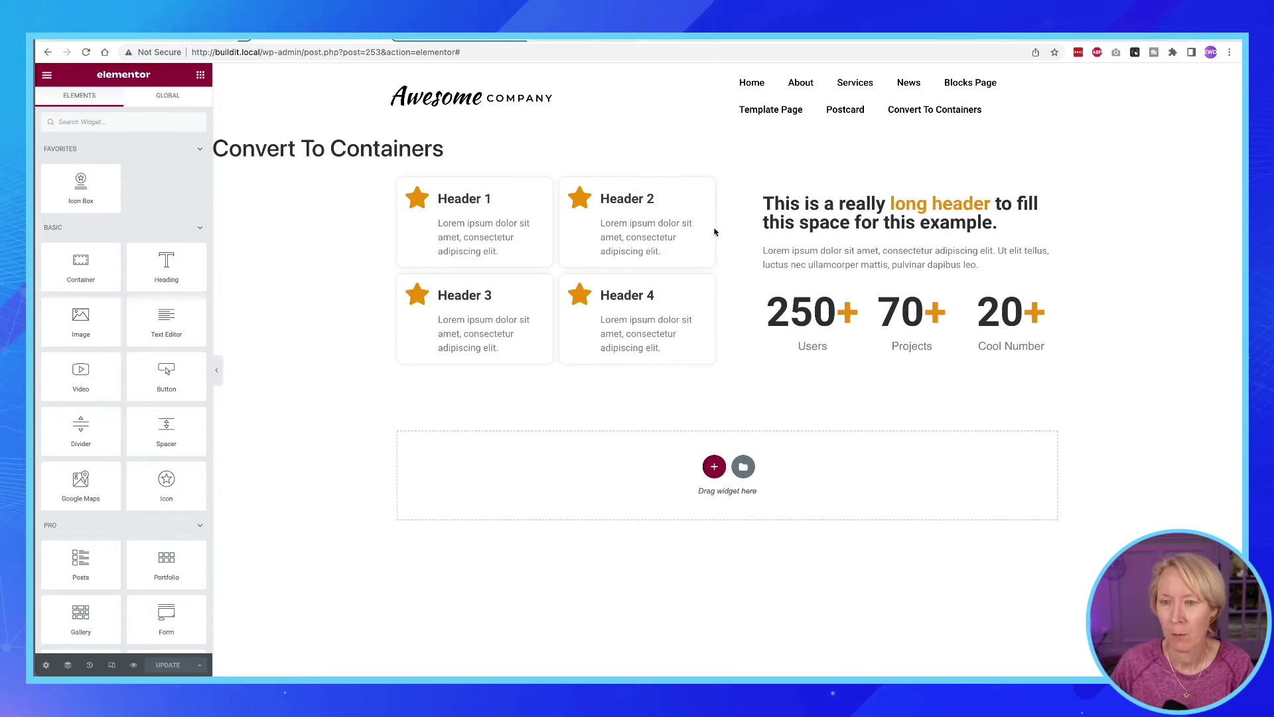
- Bring up the context menu of the top section holding the icon boxes and counters
mouse_move(722, 170)
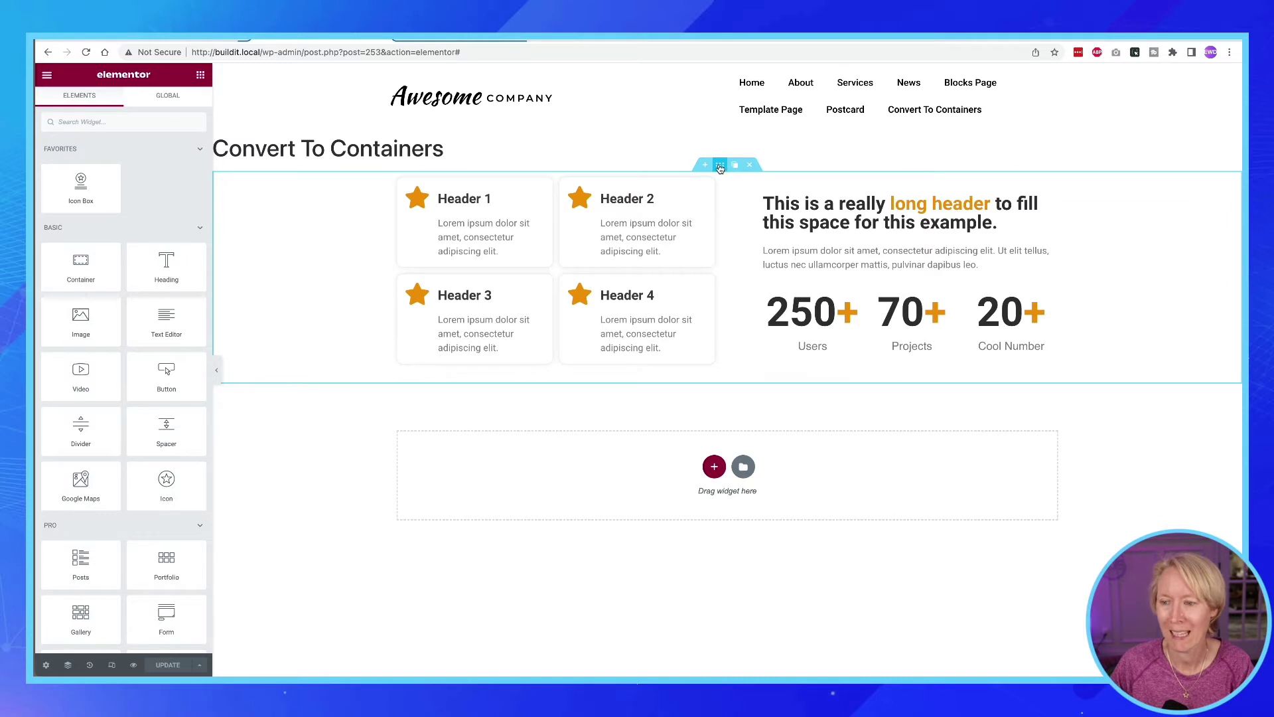
right_click(722, 168)
right_click(724, 171)
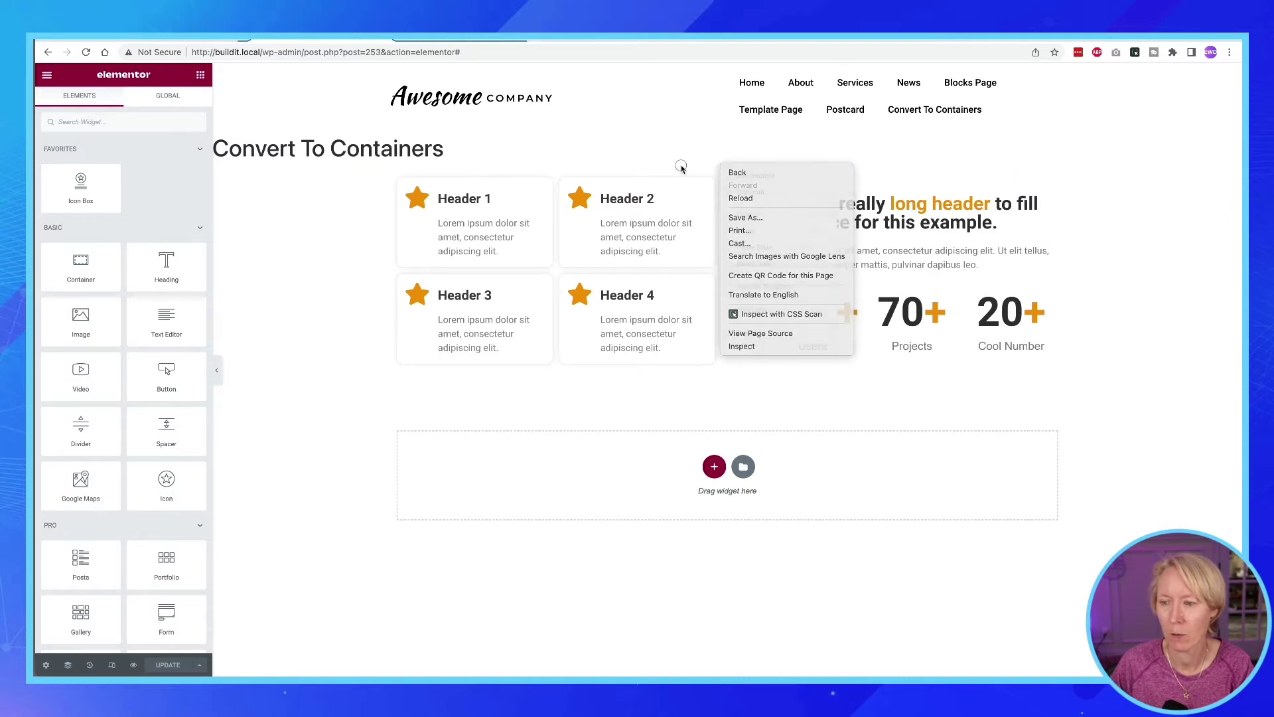
right_click(723, 170)
click(772, 177)
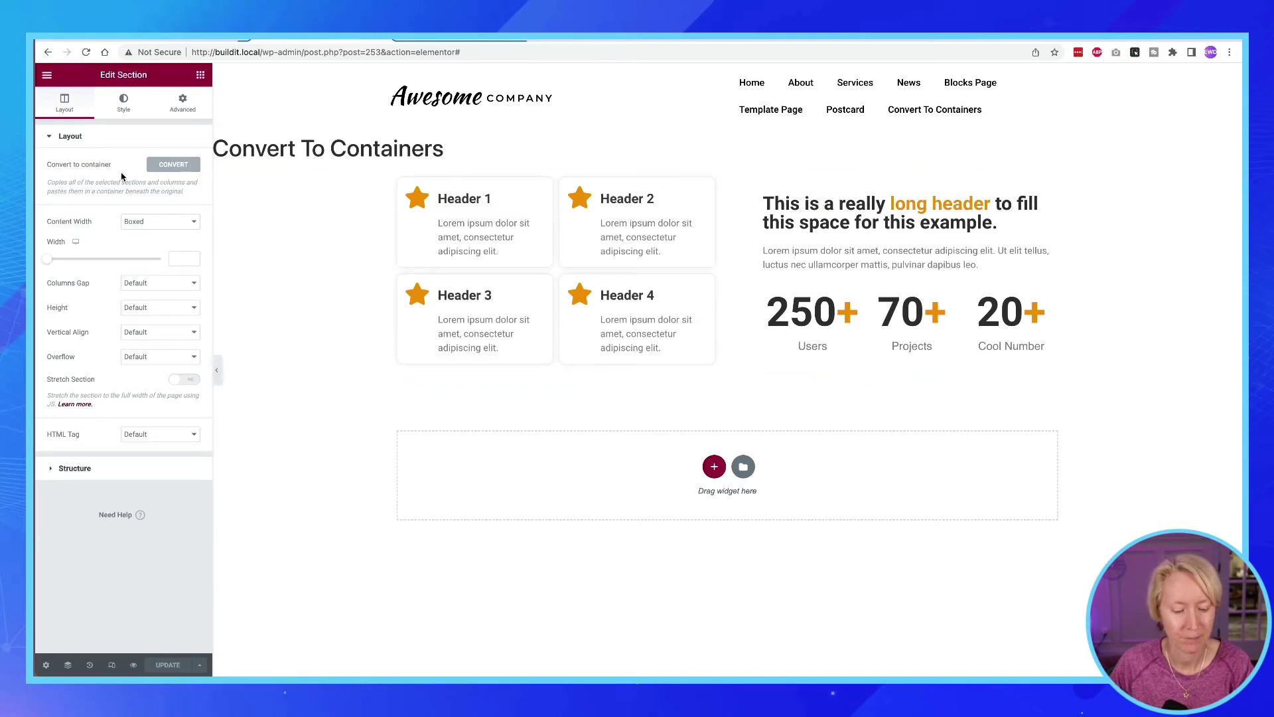
drag(121, 176, 87, 181)
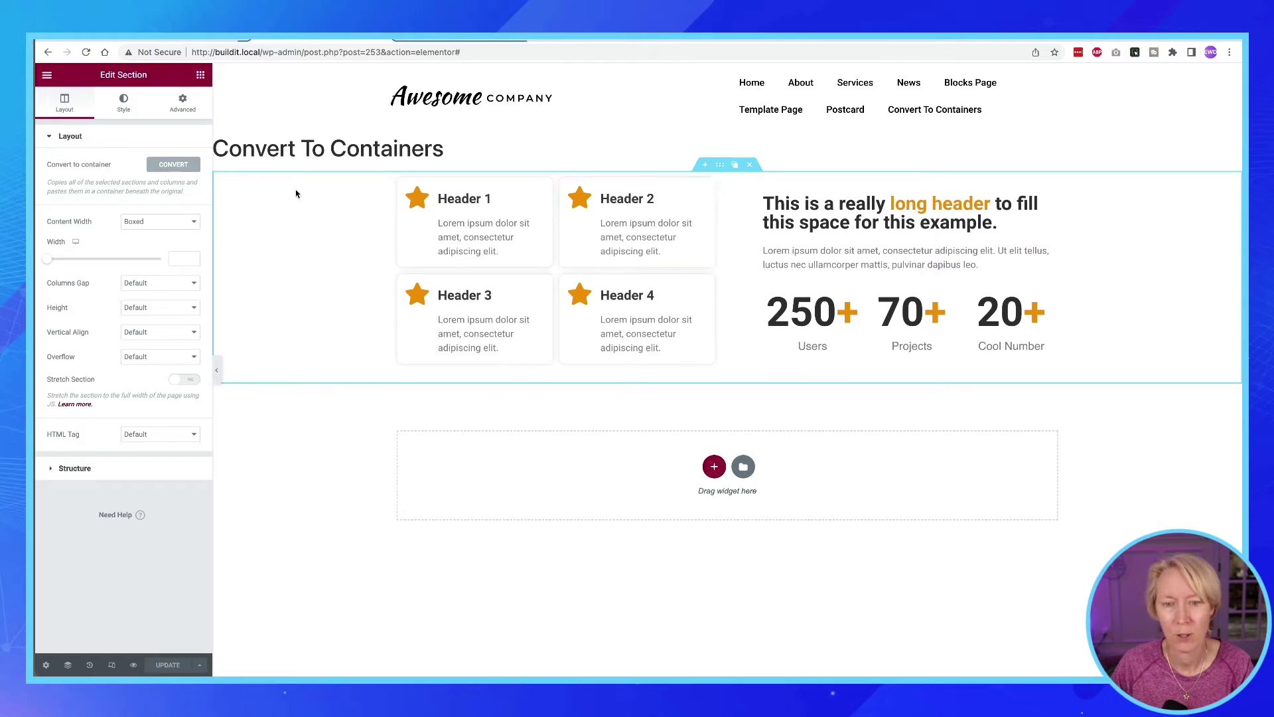
- Convert the section into a Flexbox container copy below the original and select it
click(172, 166)
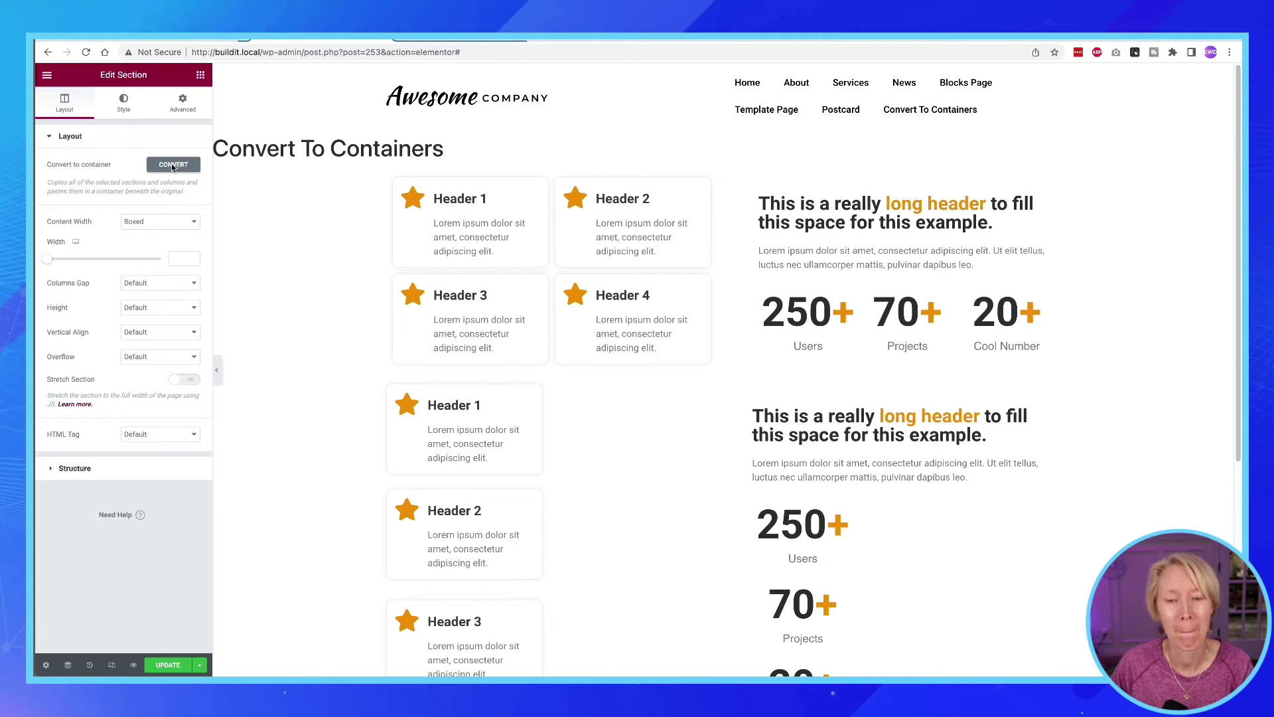
click(172, 165)
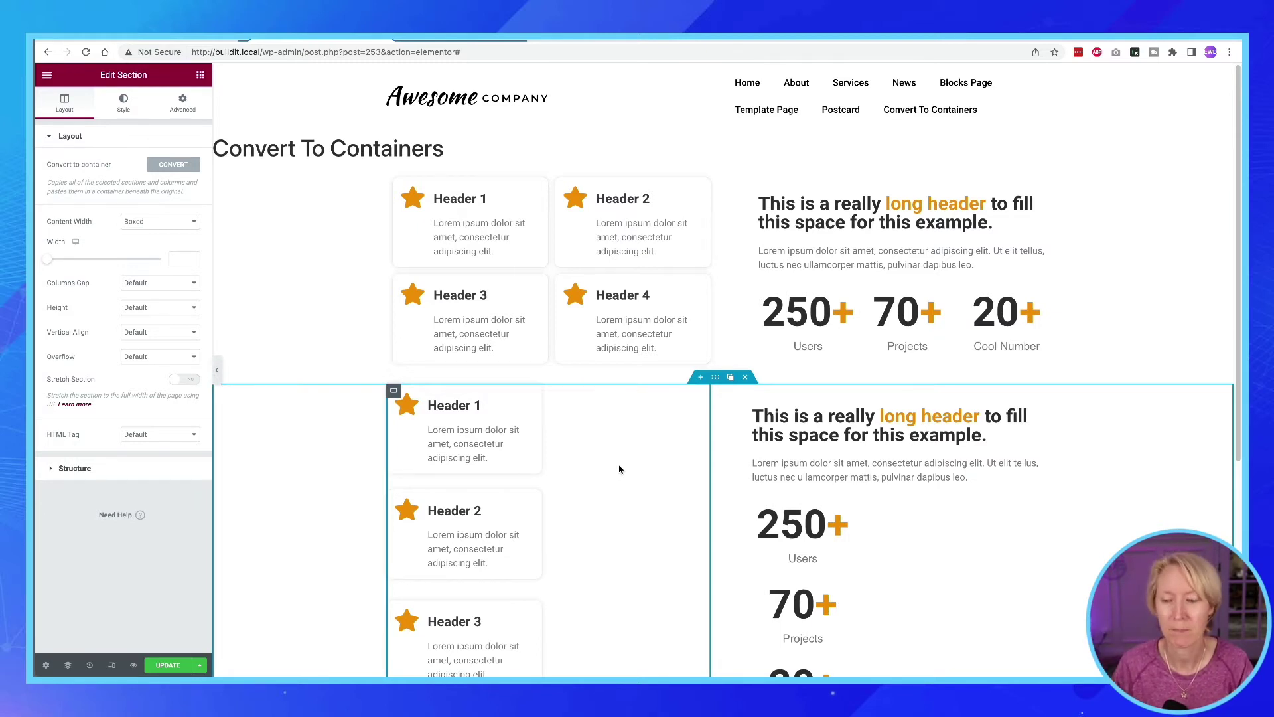
scroll(620, 468, down, 3)
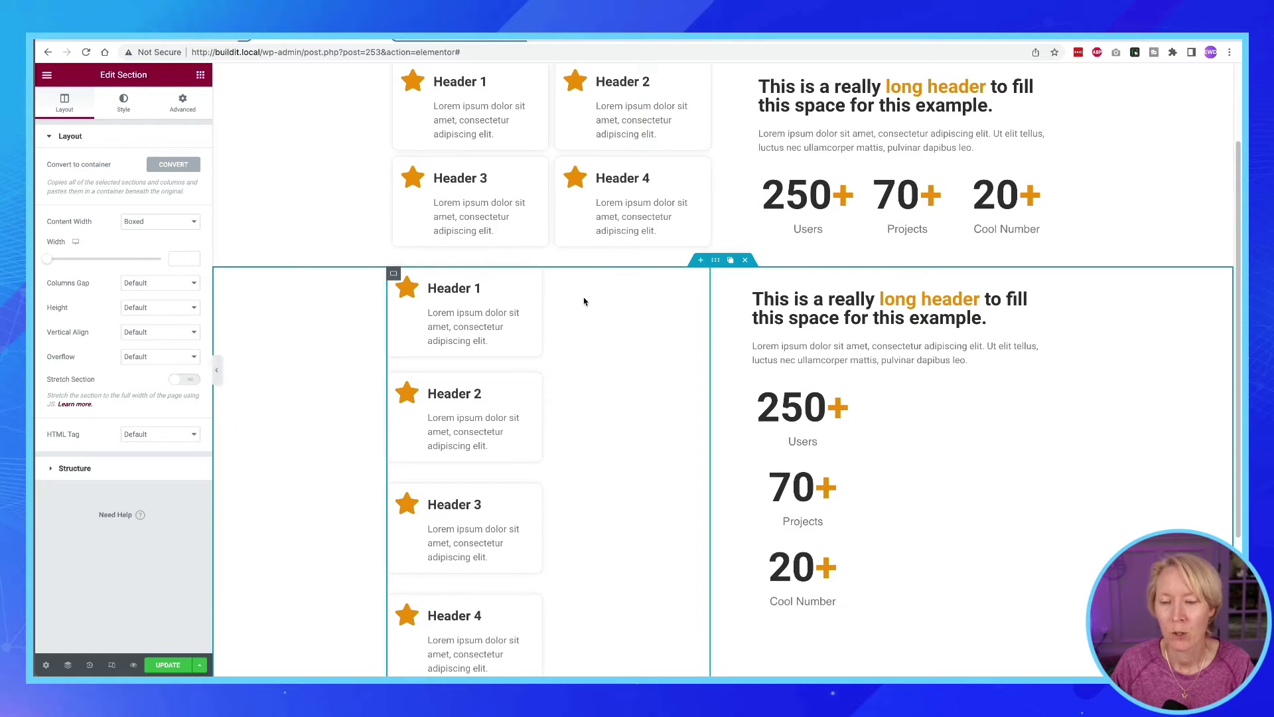
click(707, 263)
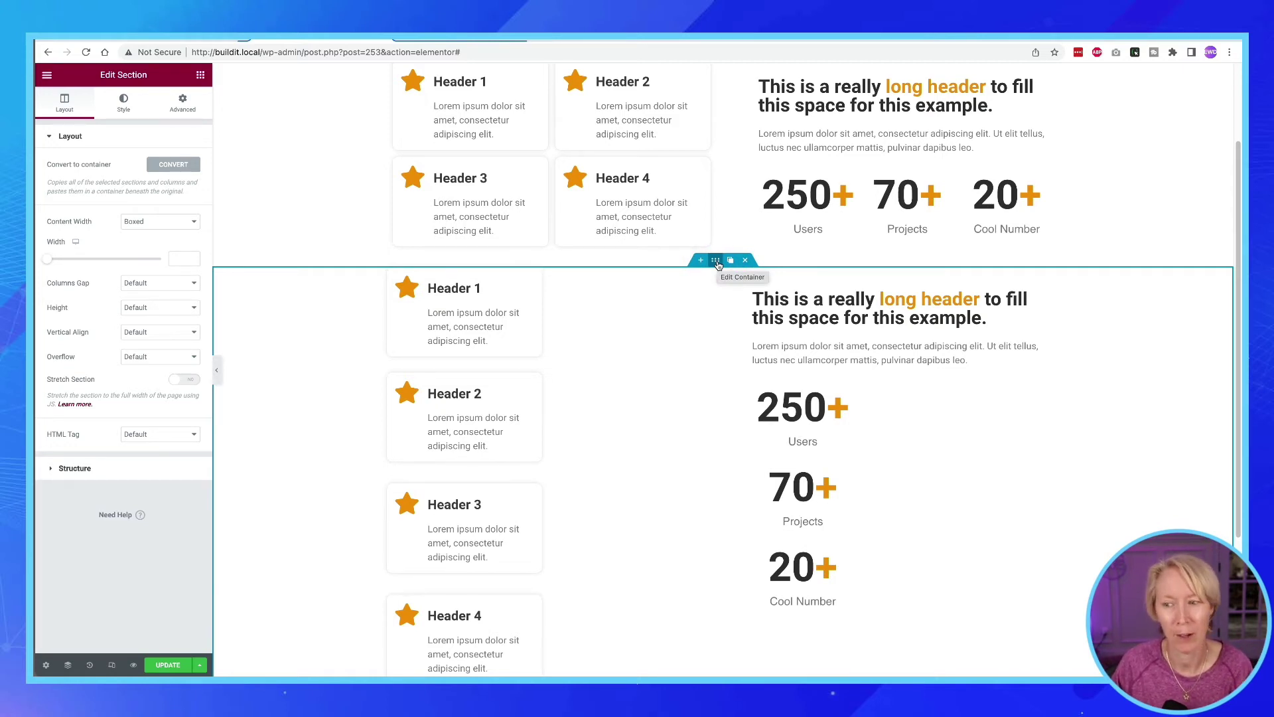
- Select the new container, then its inner container holding the four icon boxes
click(716, 264)
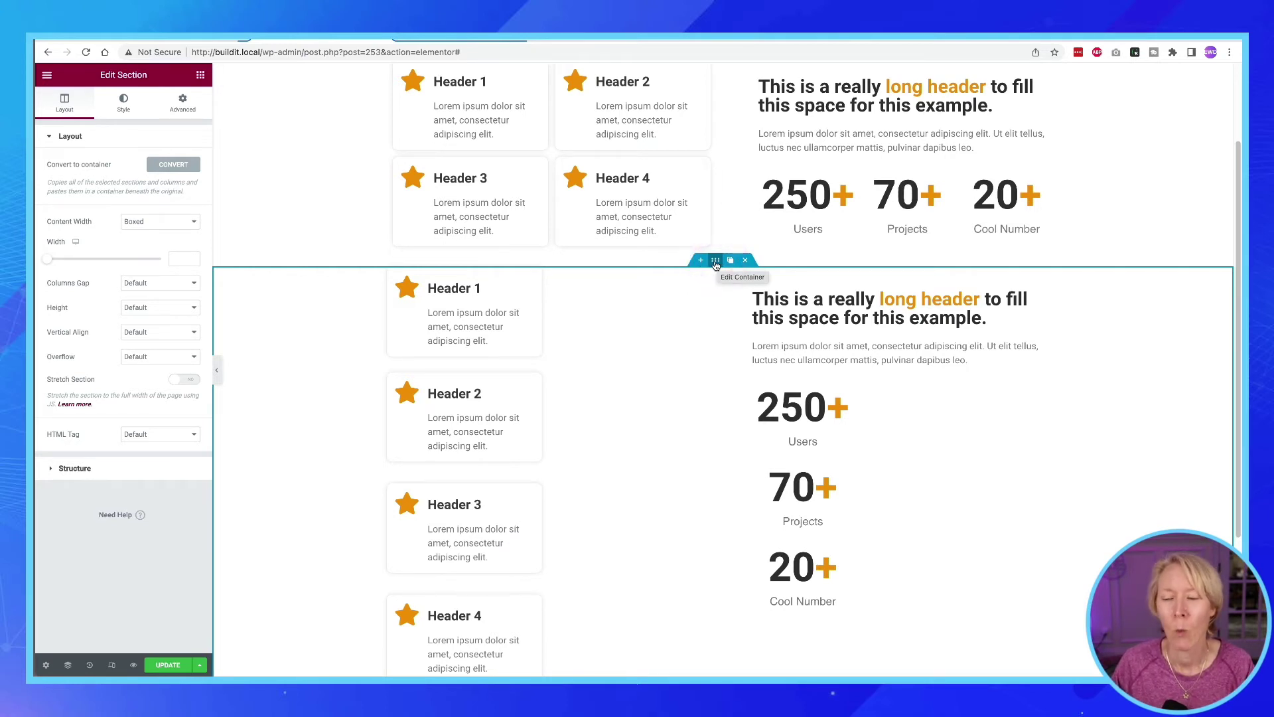
click(648, 277)
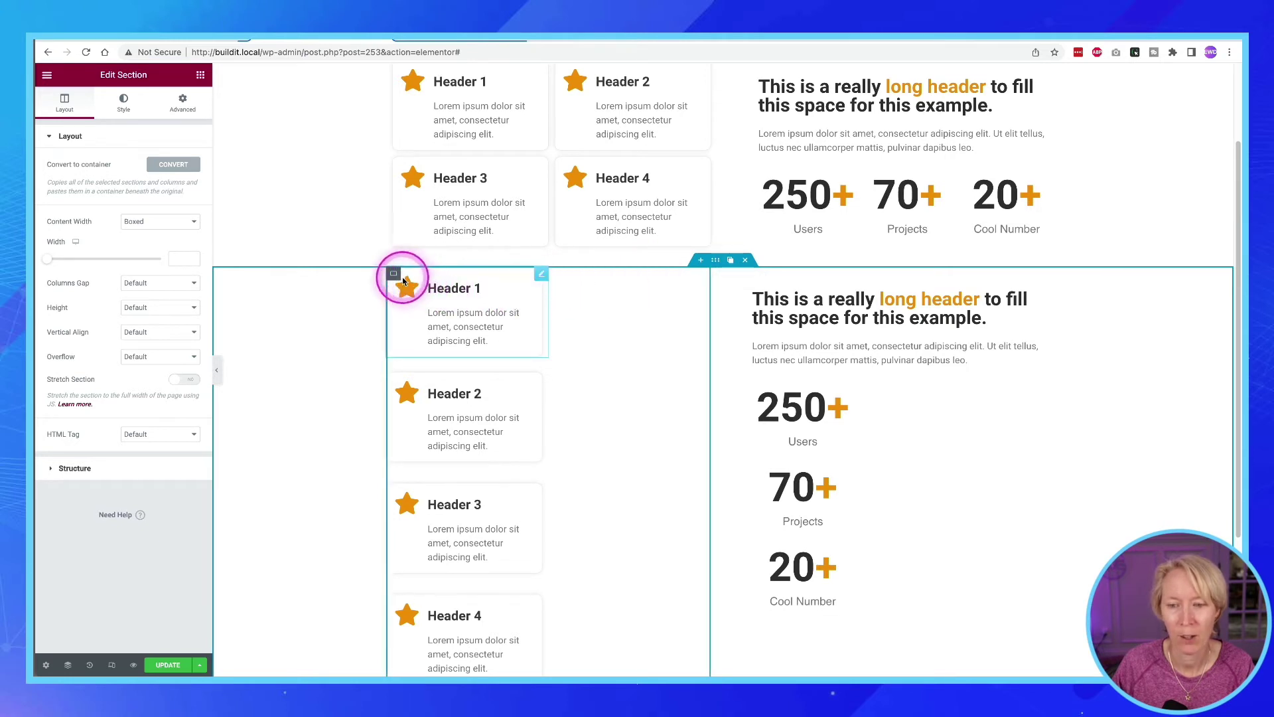
mouse_move(396, 279)
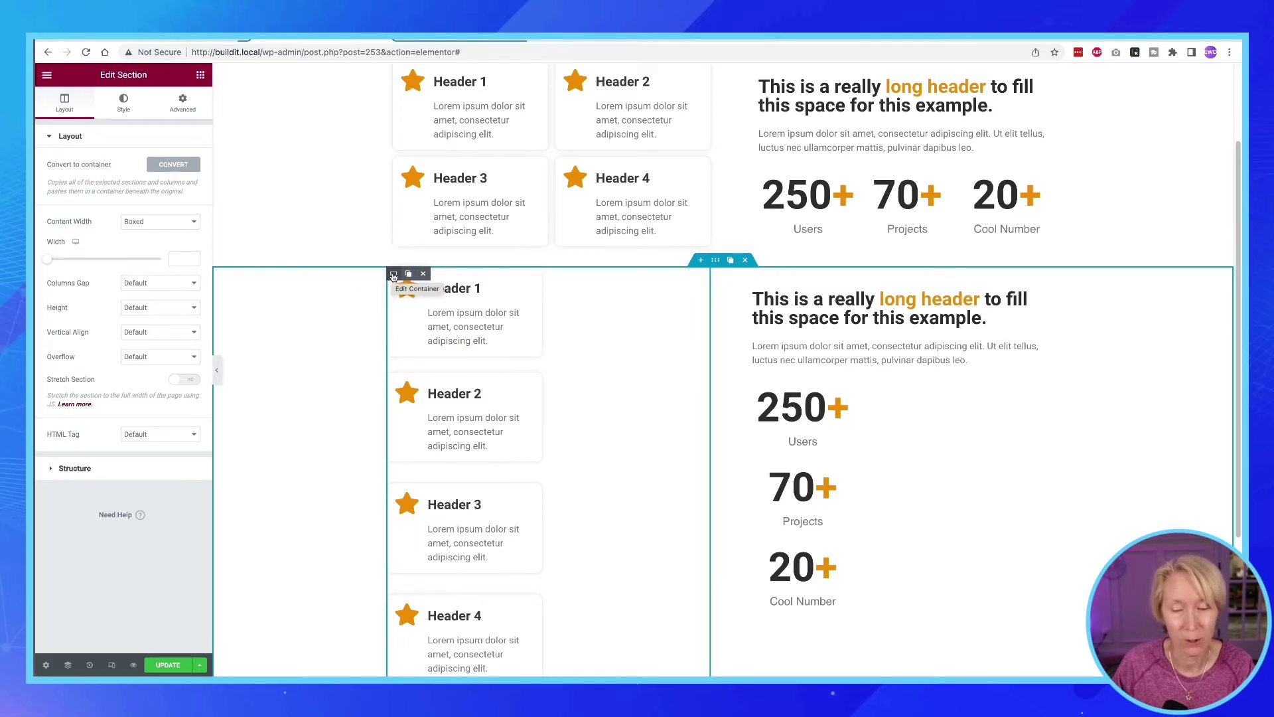
drag(393, 276, 440, 313)
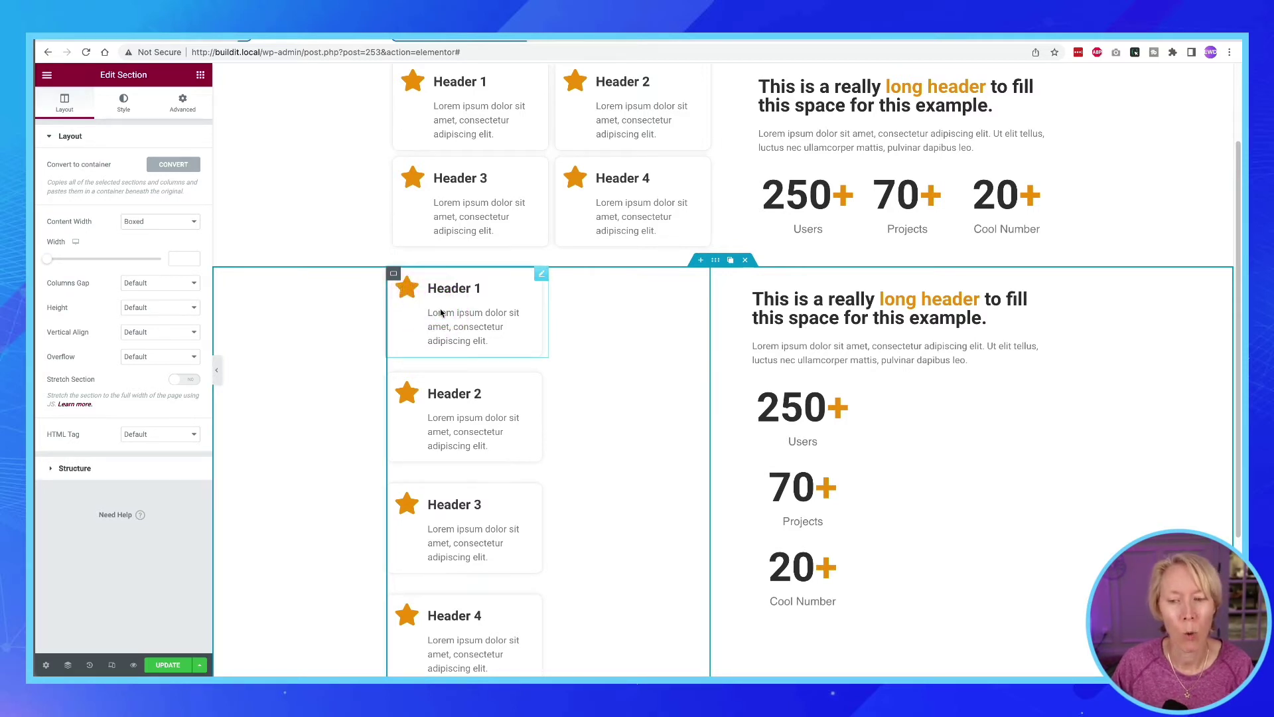
mouse_move(449, 311)
mouse_down()
mouse_move(421, 286)
mouse_move(396, 279)
mouse_move(420, 300)
mouse_move(398, 290)
mouse_up()
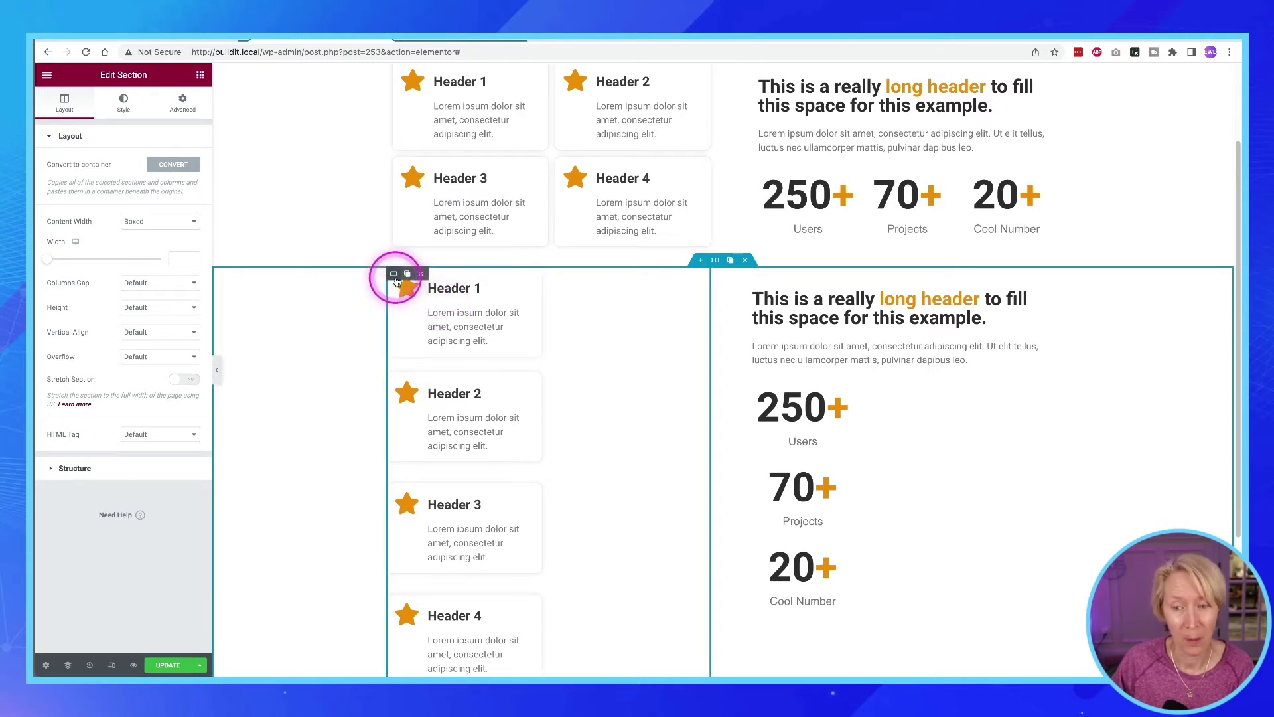
- Choose Edit Container from the icon-box container's handle menu
click(394, 274)
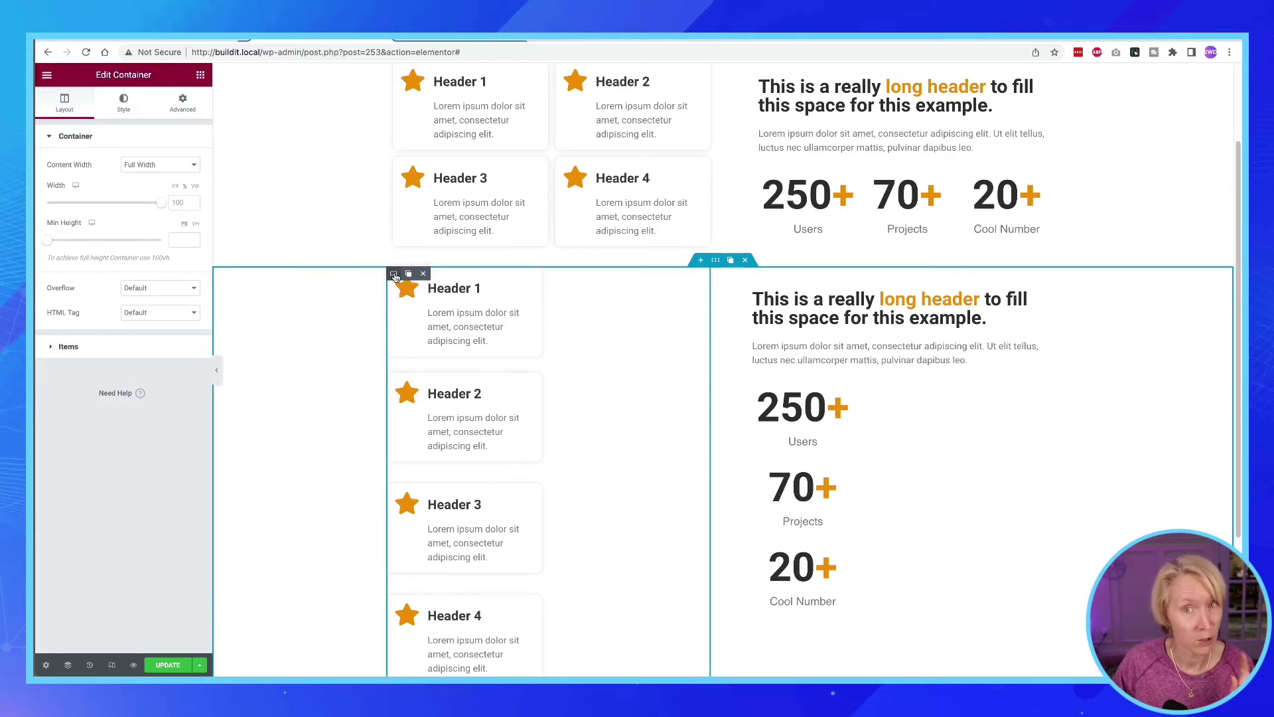
drag(394, 278, 715, 265)
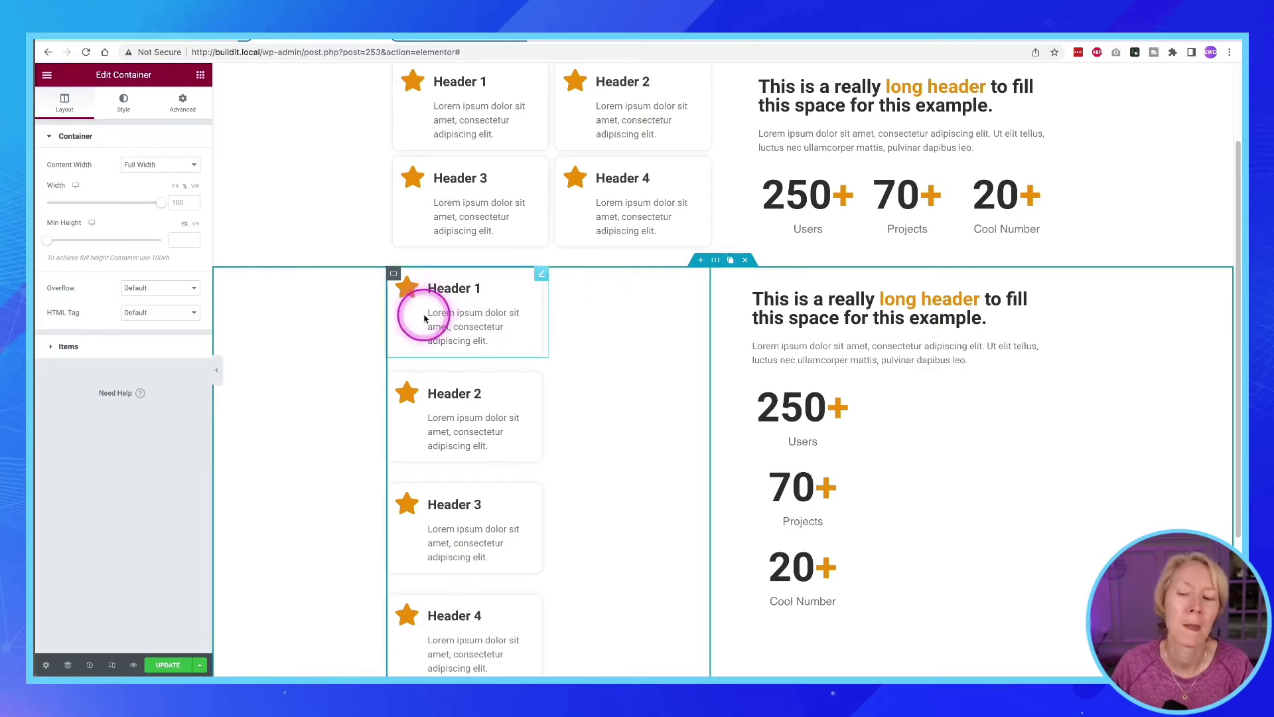
mouse_move(395, 275)
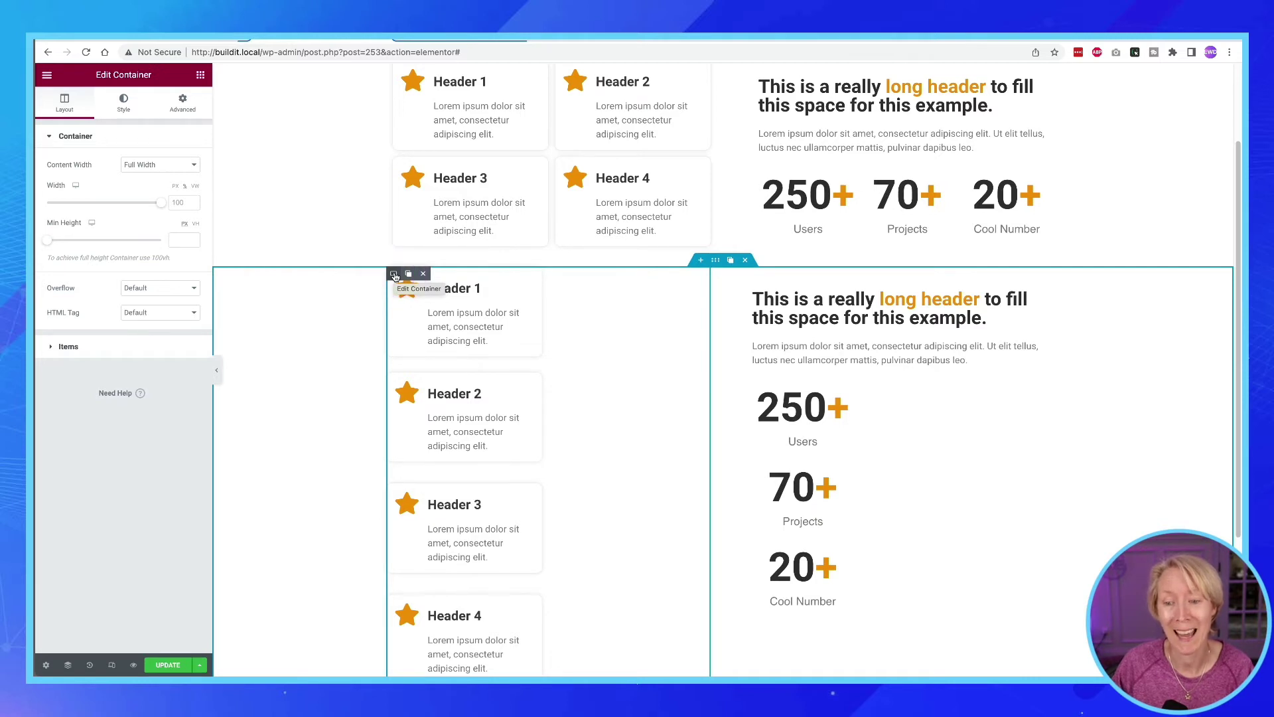
click(394, 276)
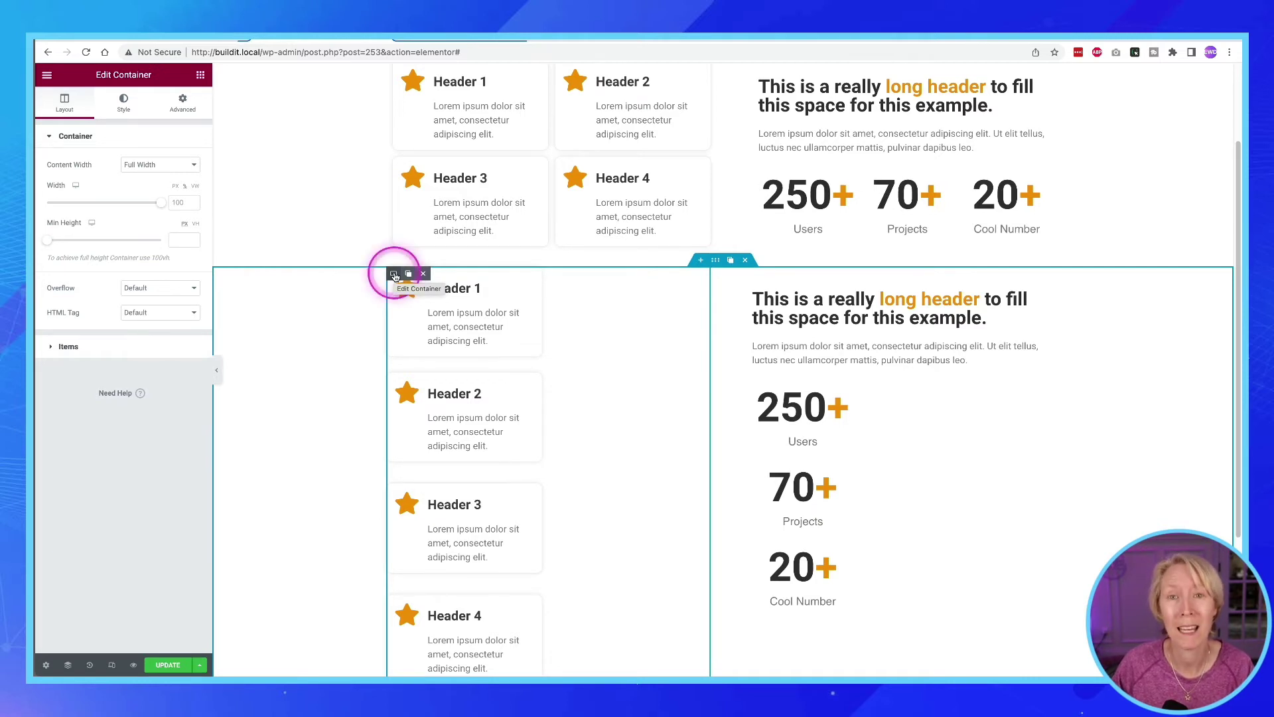
right_click(394, 276)
click(401, 279)
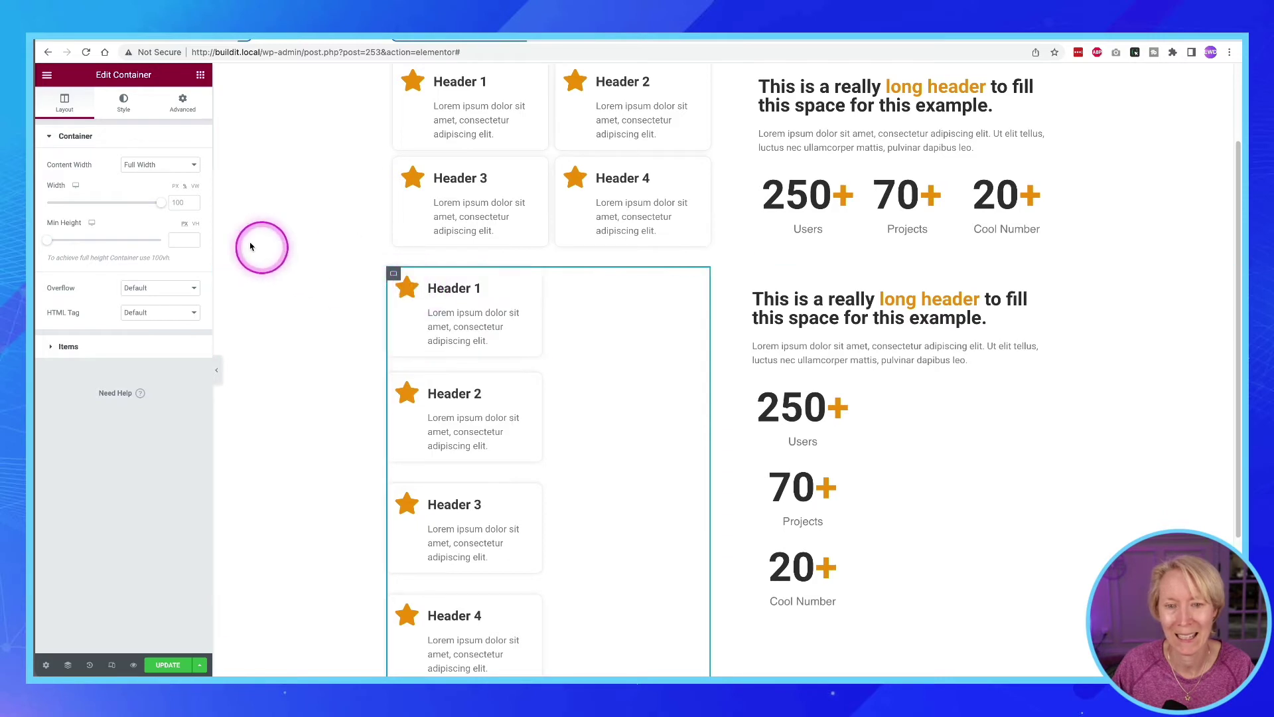
- Set the icon-box container's Direction to Row and turn on Wrap
click(94, 346)
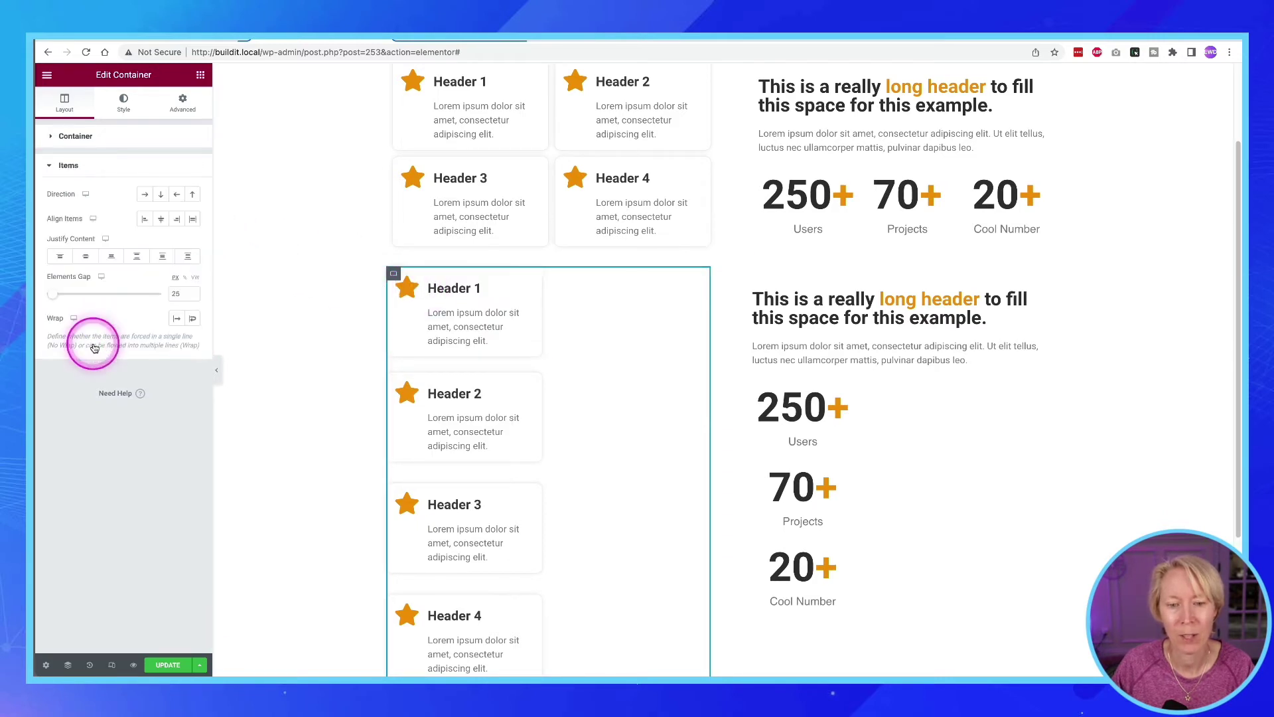
click(145, 195)
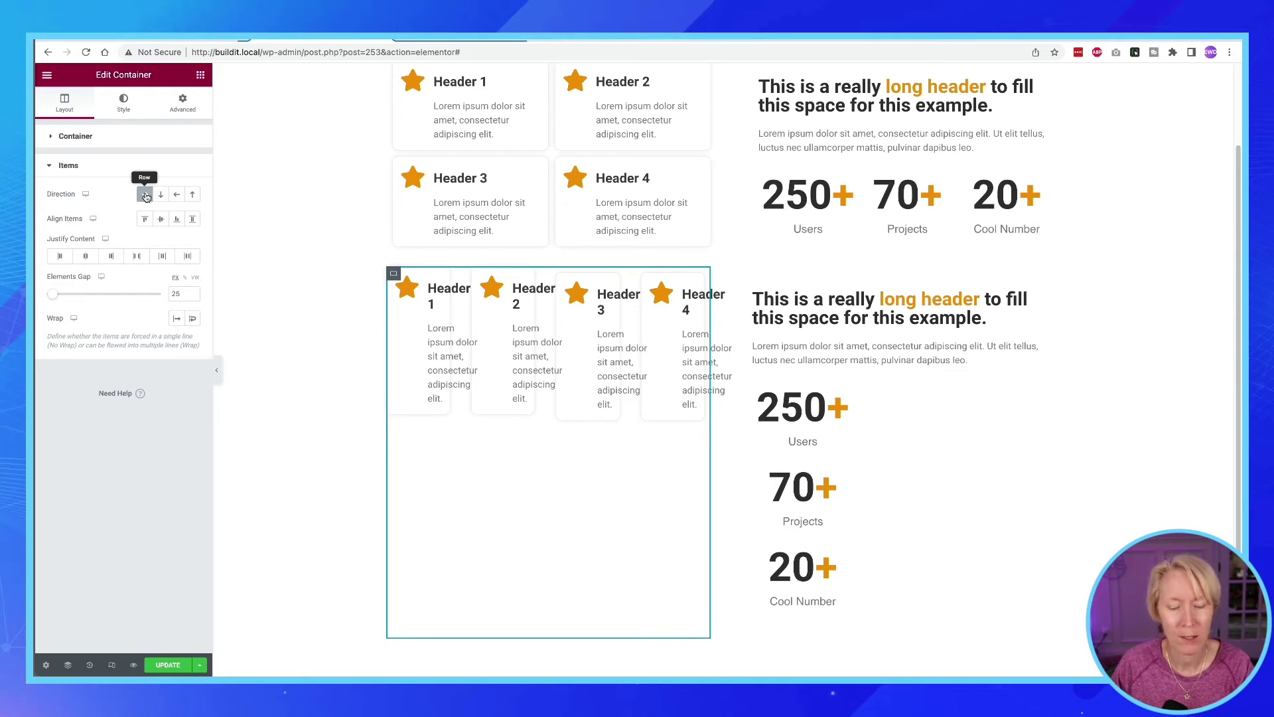
click(146, 196)
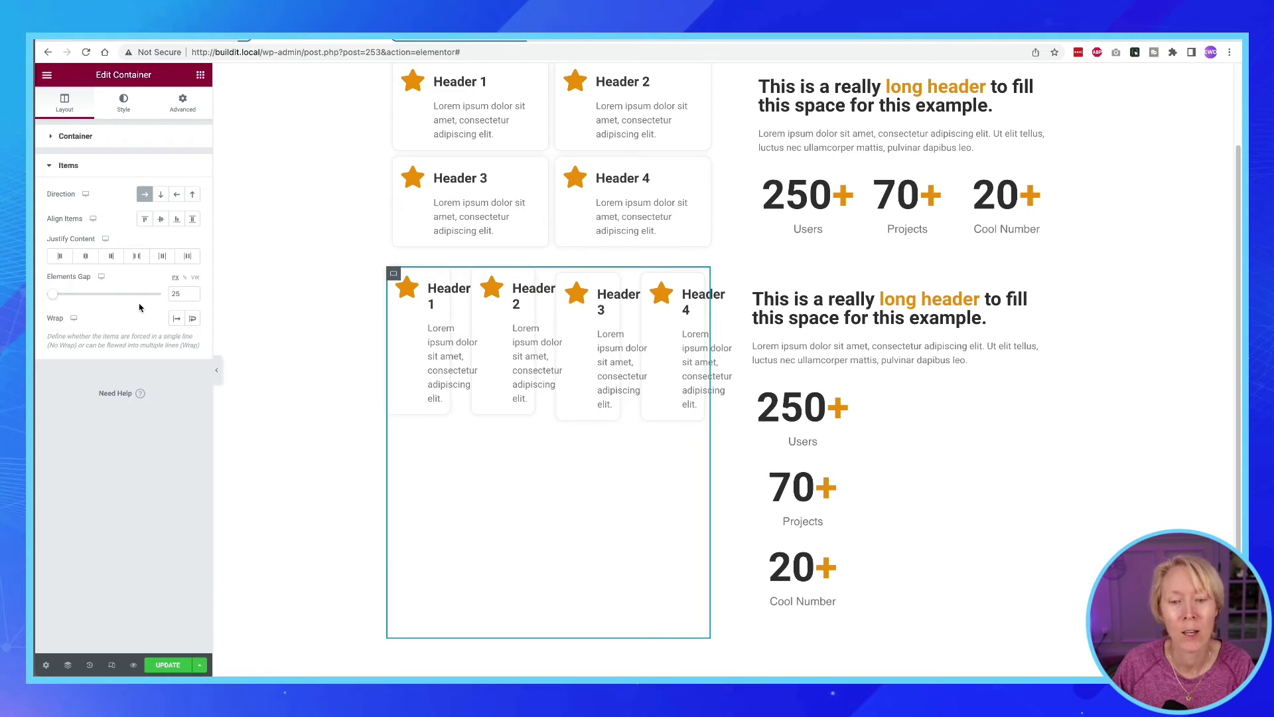
click(192, 322)
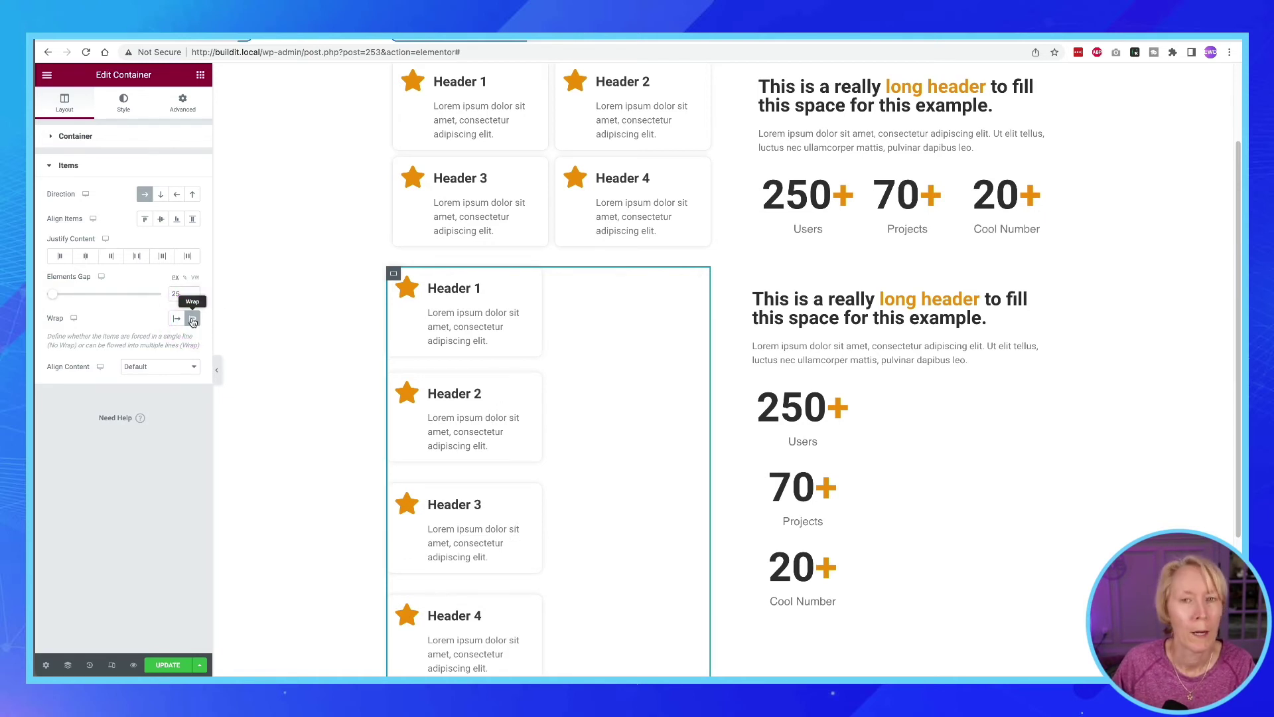
click(193, 321)
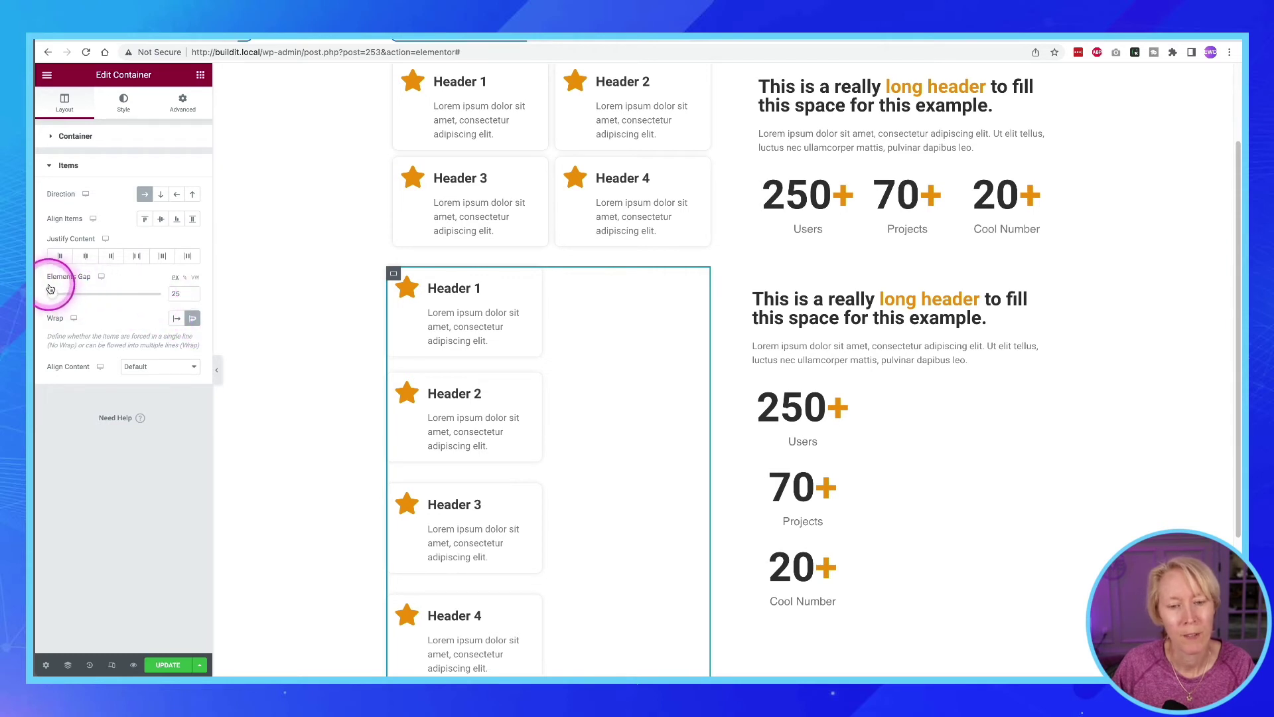
- Set Elements Gap to 0 and Align Items to Flex Start
drag(50, 289, 164, 295)
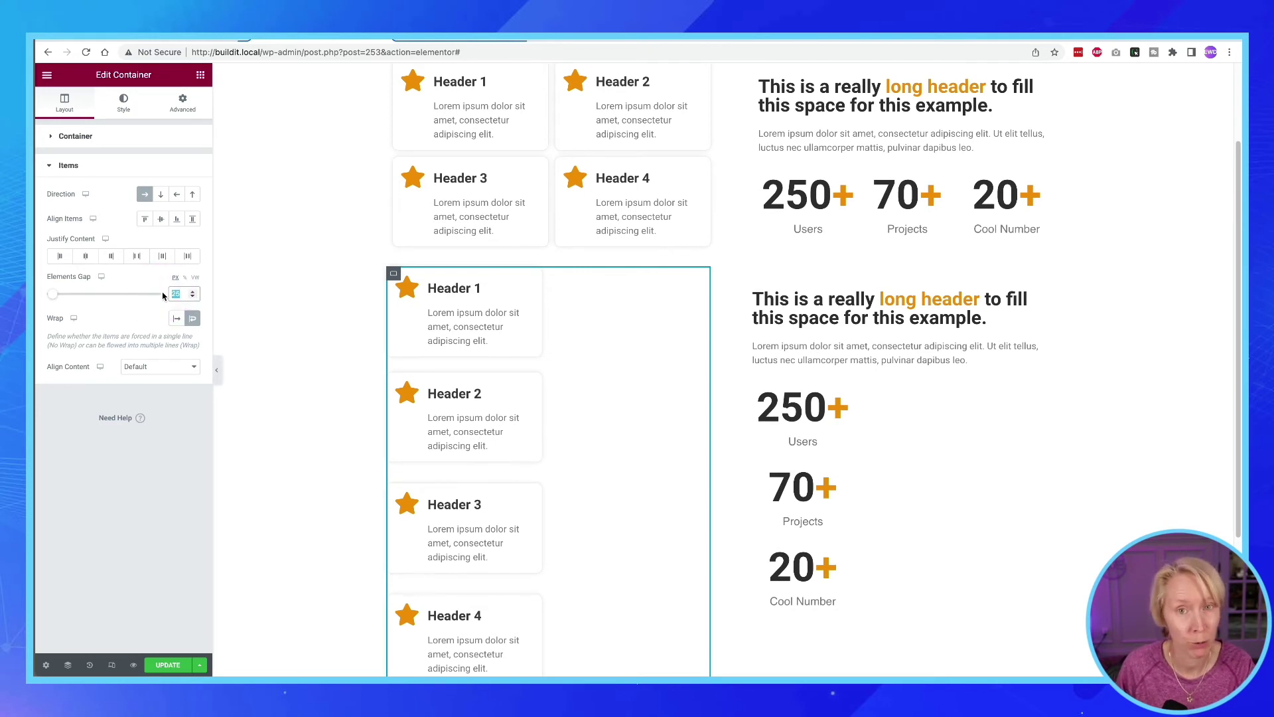
text(0)
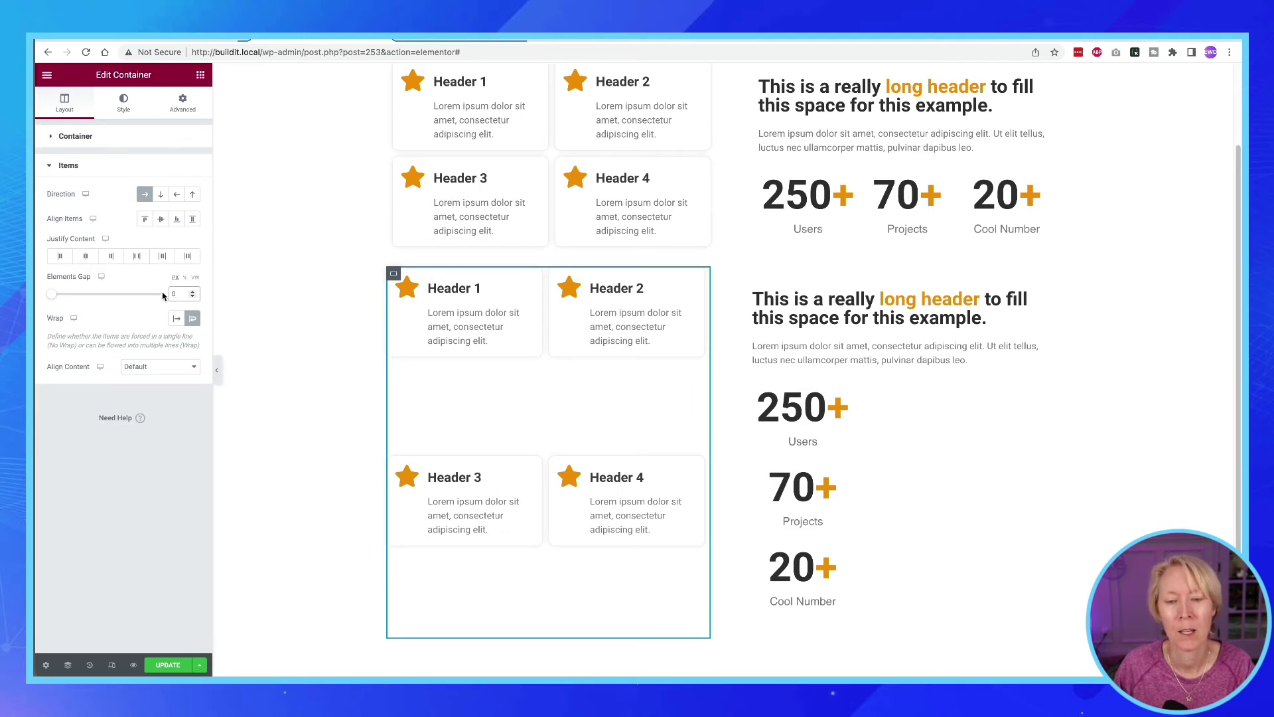
drag(163, 295, 578, 516)
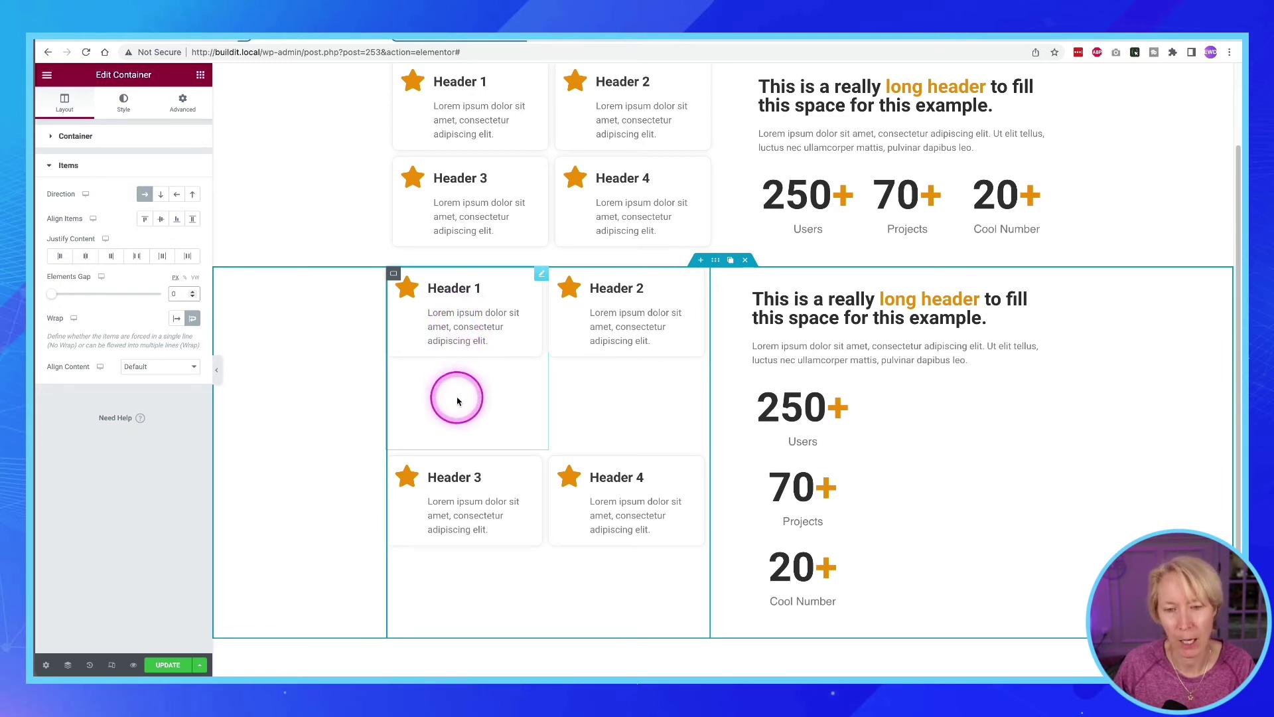
click(143, 222)
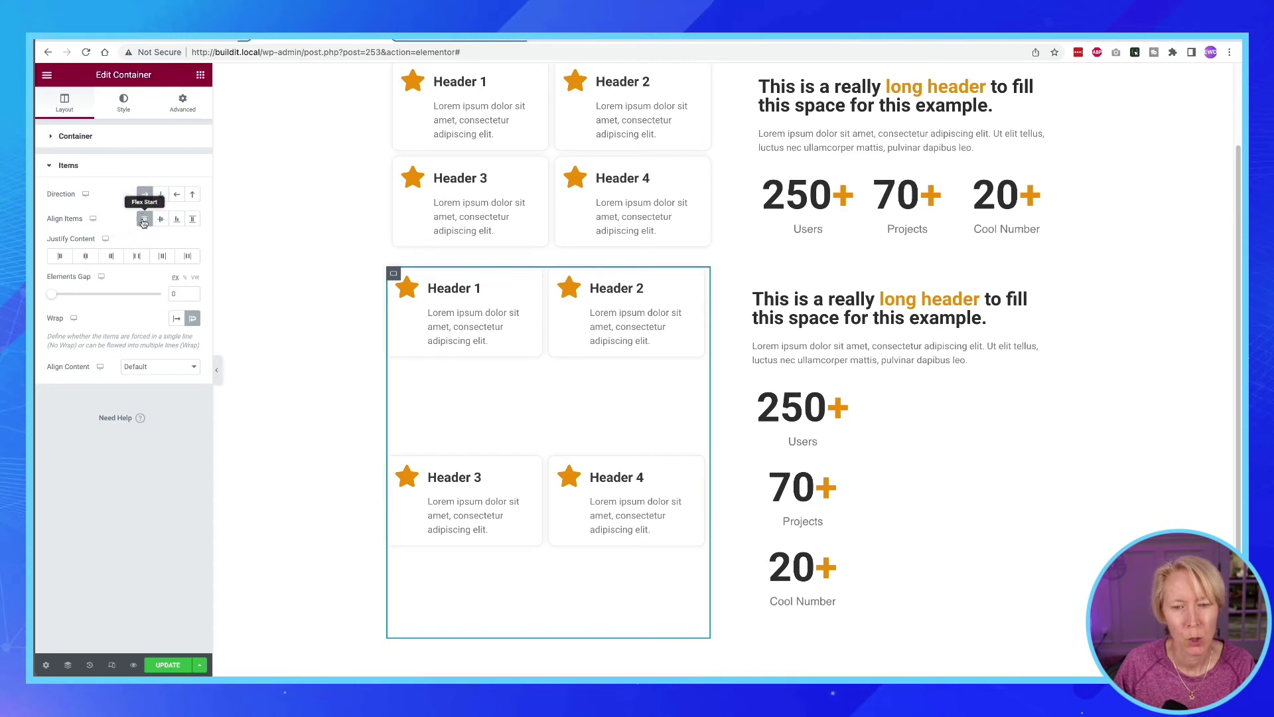
click(143, 222)
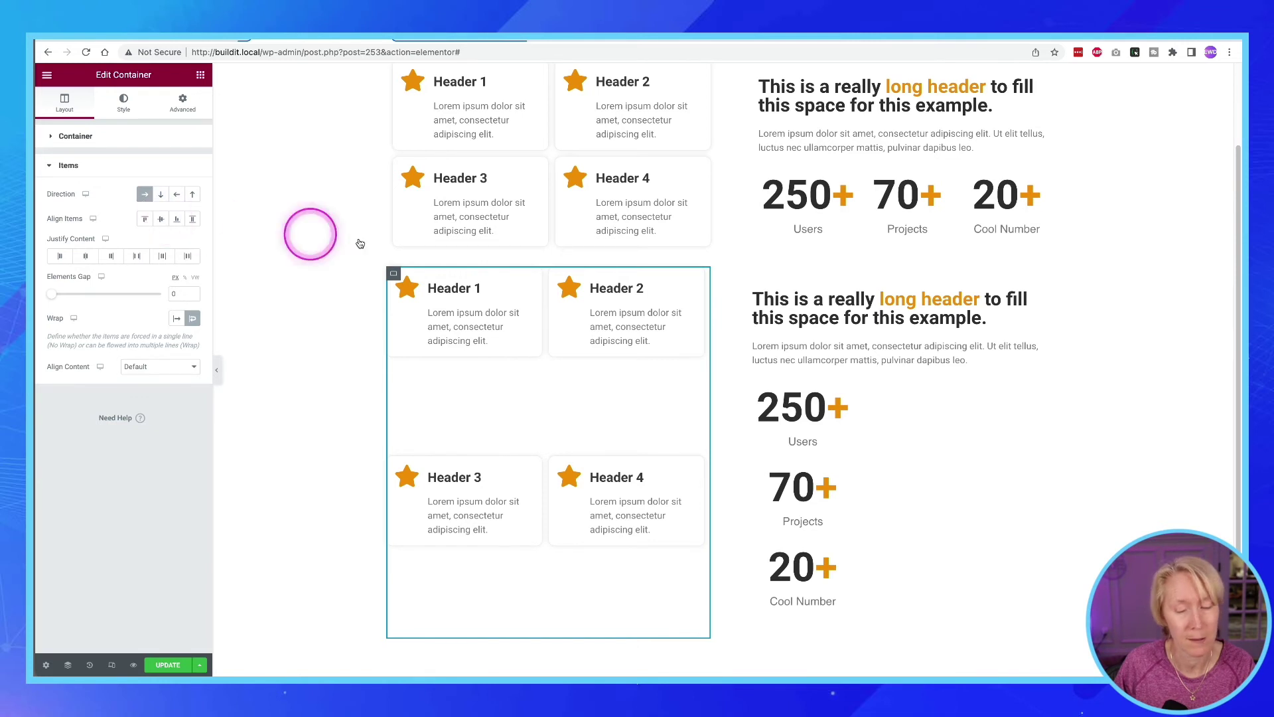
- Select the containers around Header 1 and Header 2
click(394, 275)
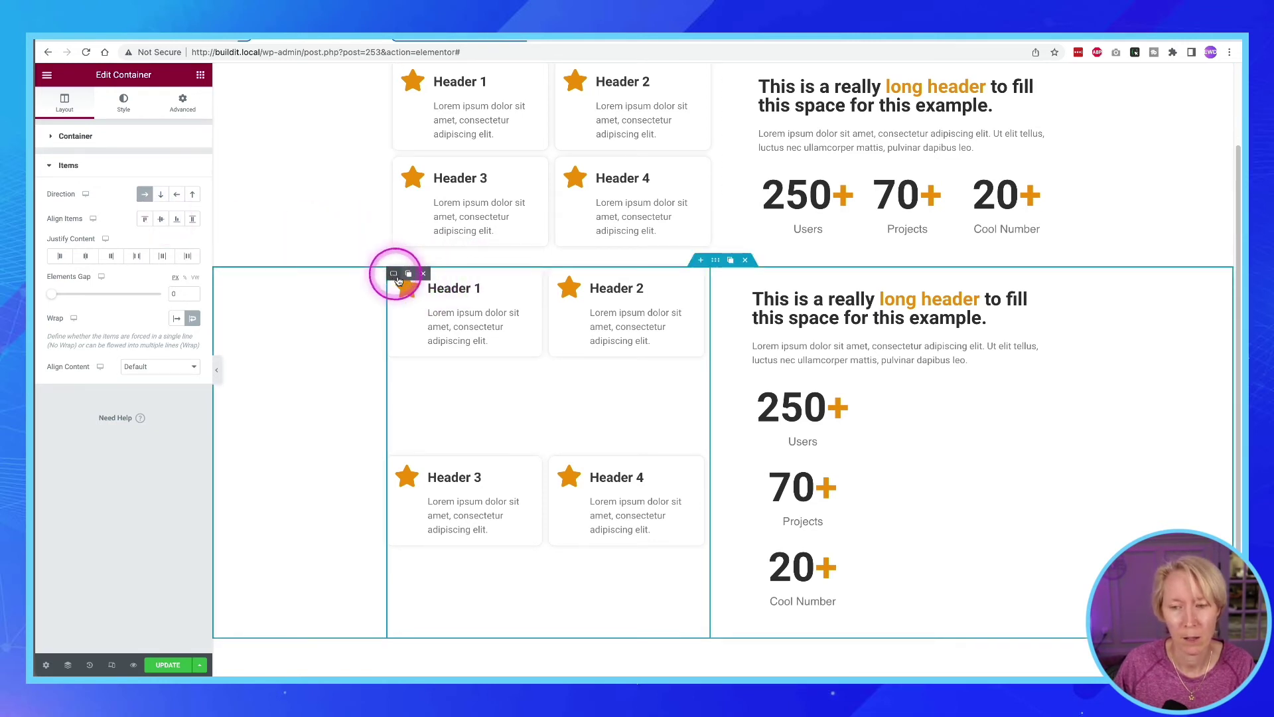
click(451, 307)
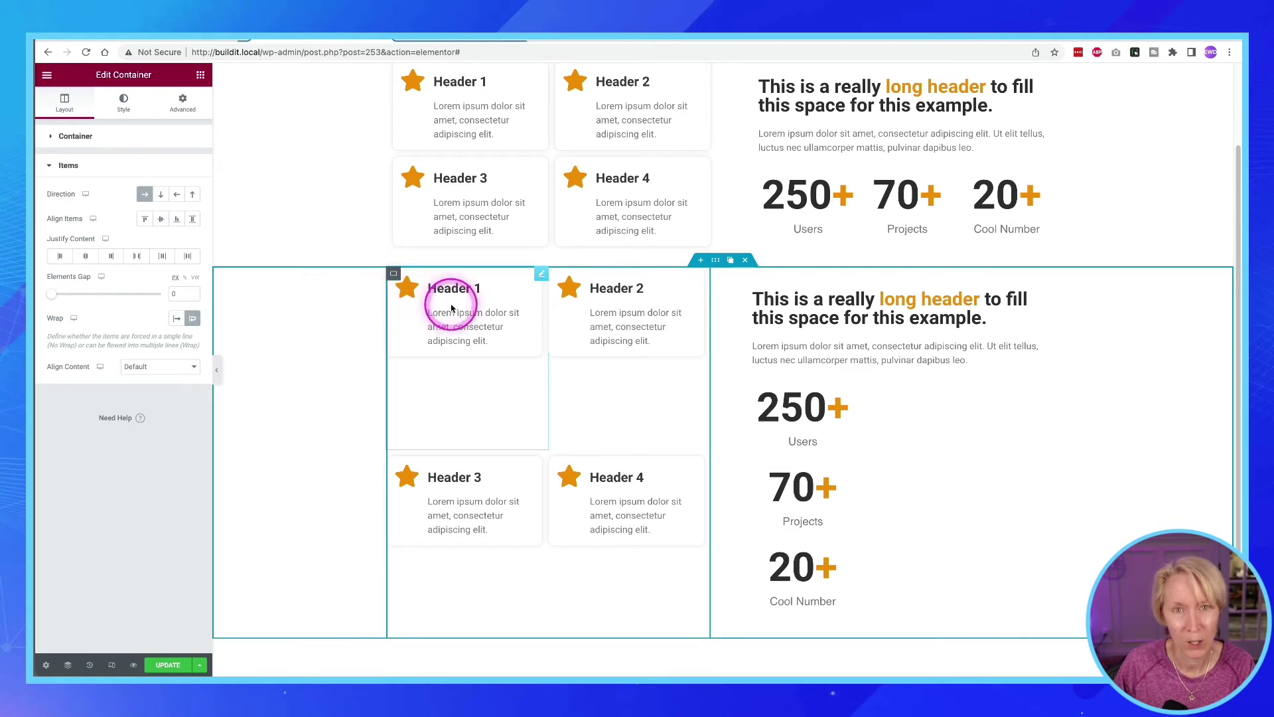
click(556, 304)
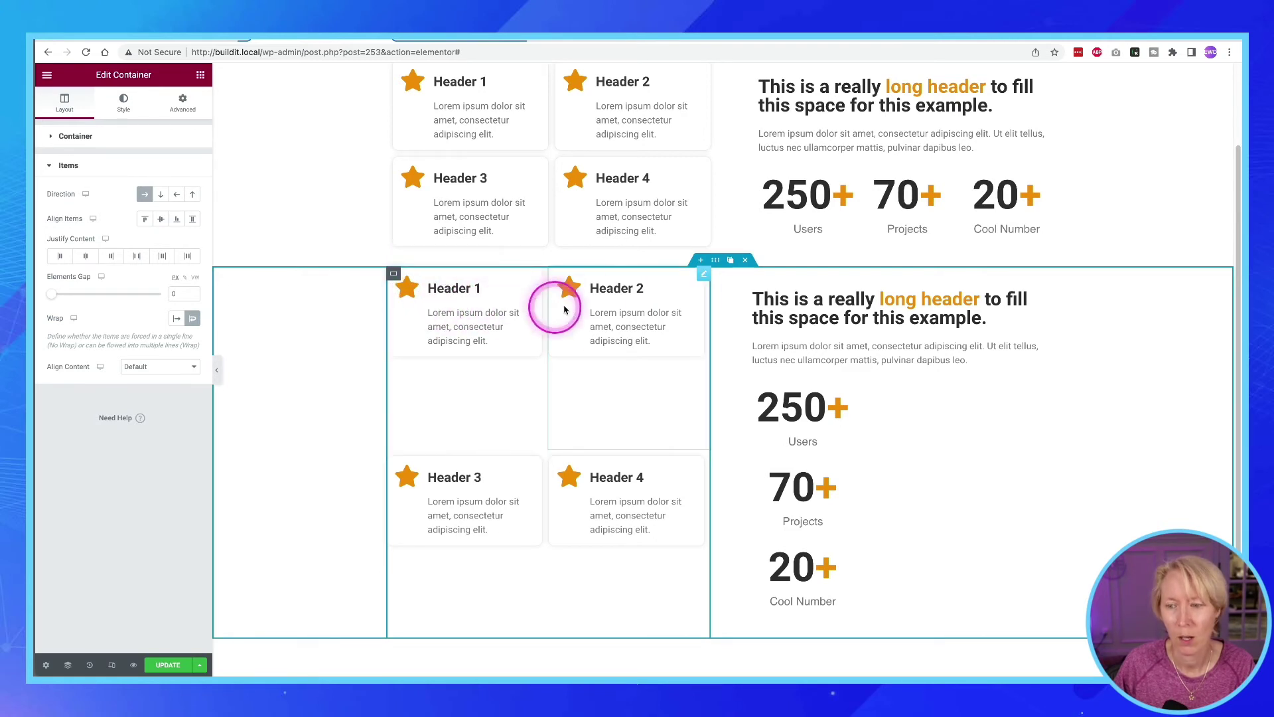
right_click(717, 263)
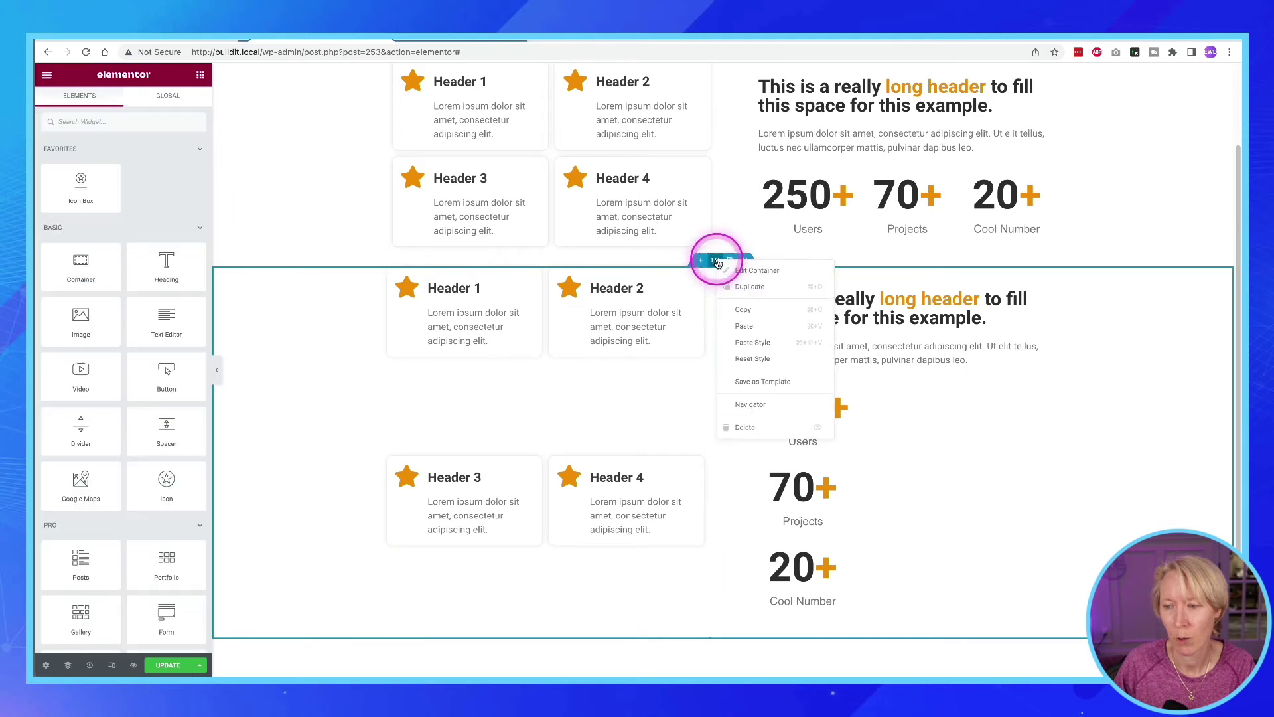
click(753, 274)
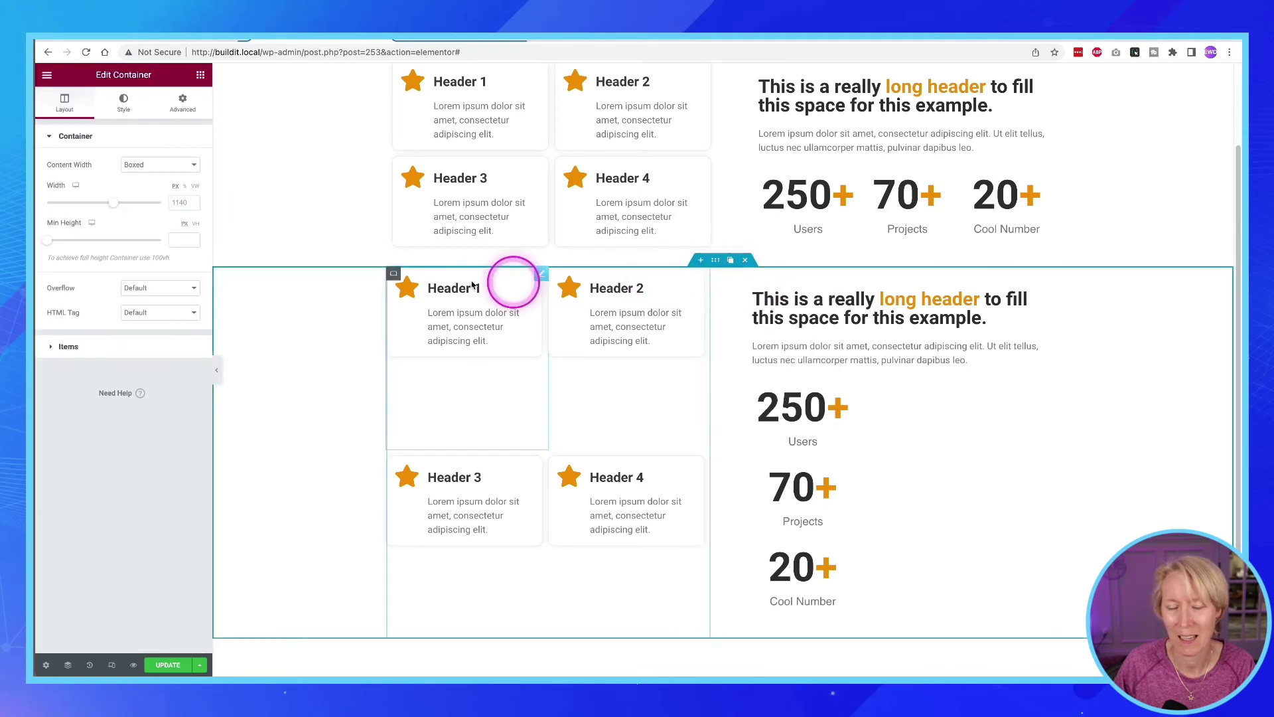
click(109, 348)
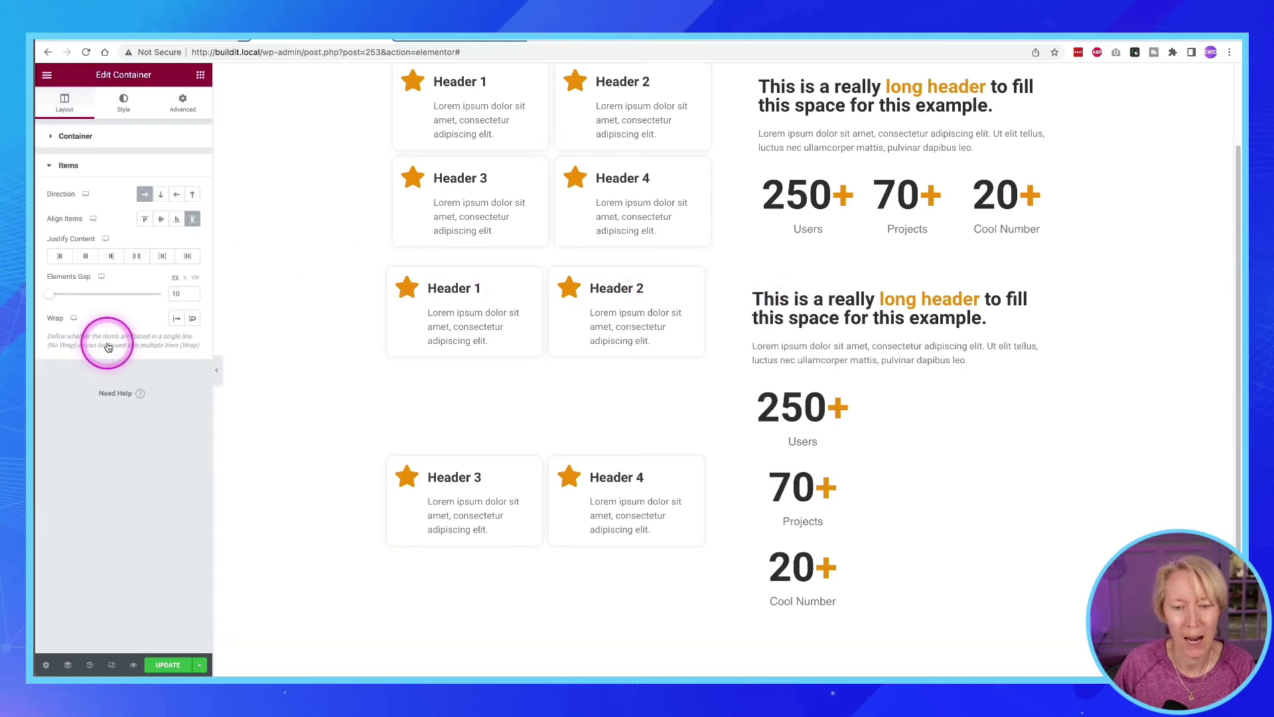
click(194, 224)
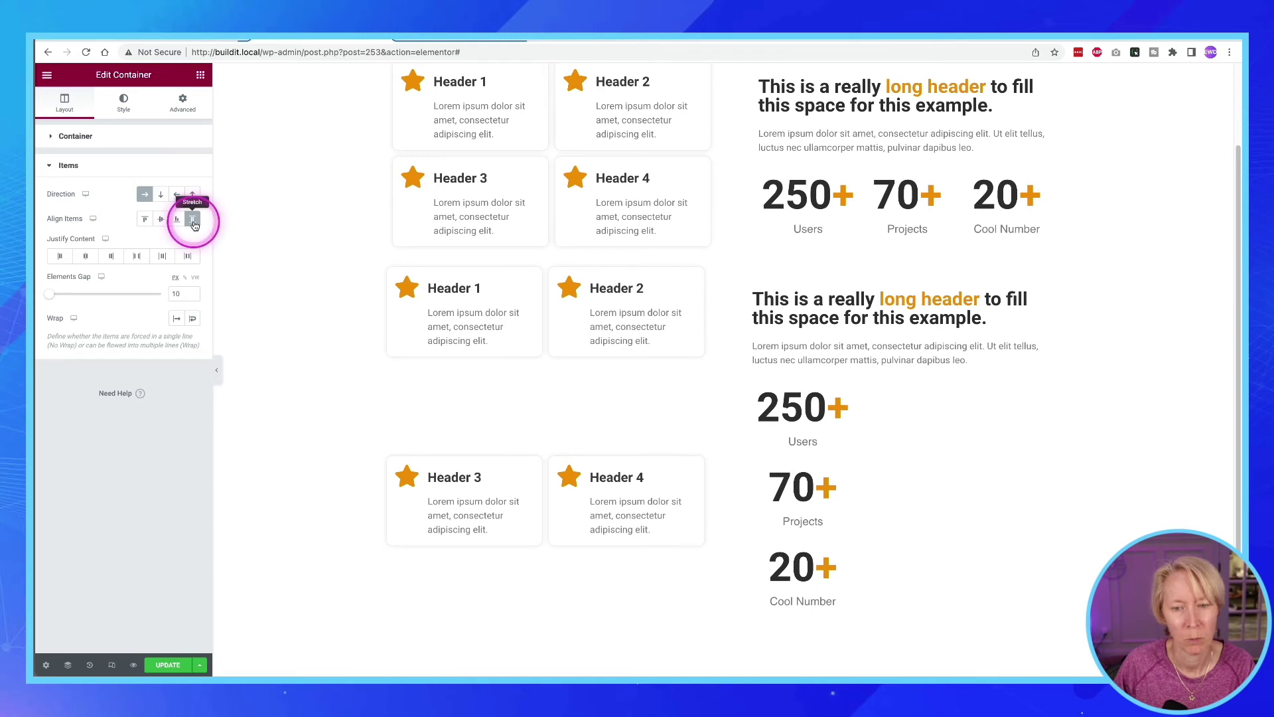
click(145, 226)
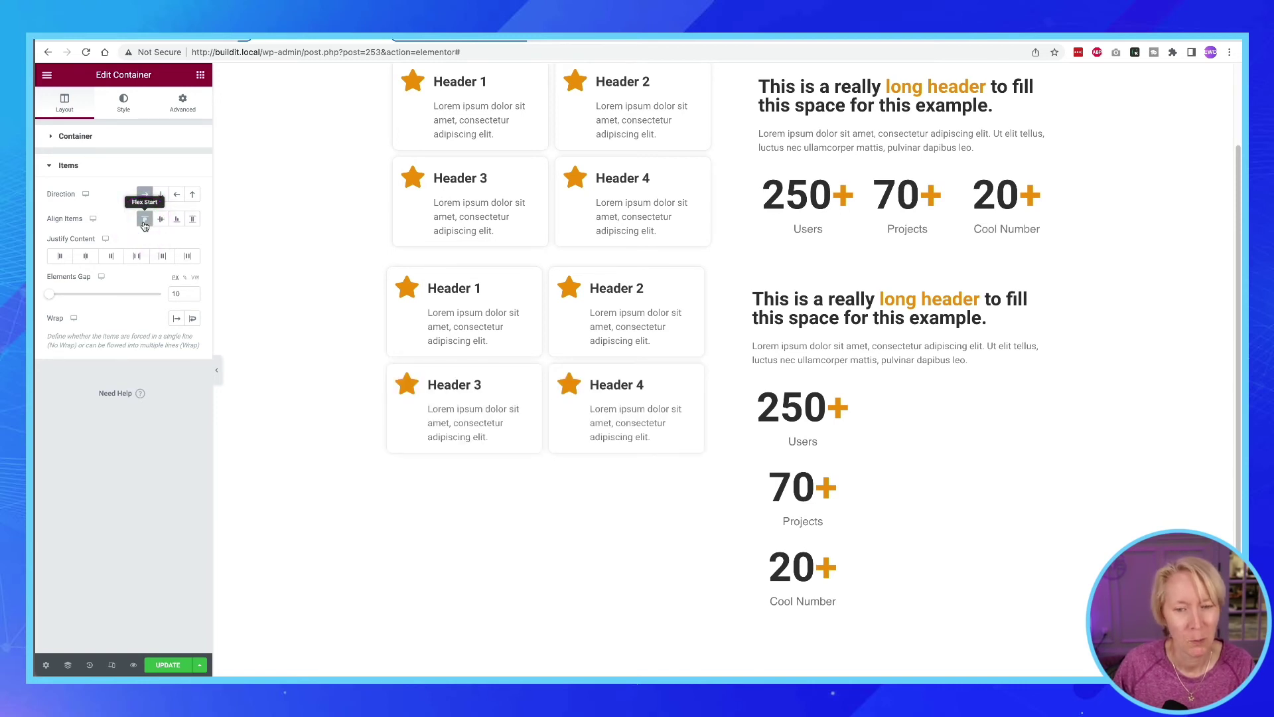
click(128, 228)
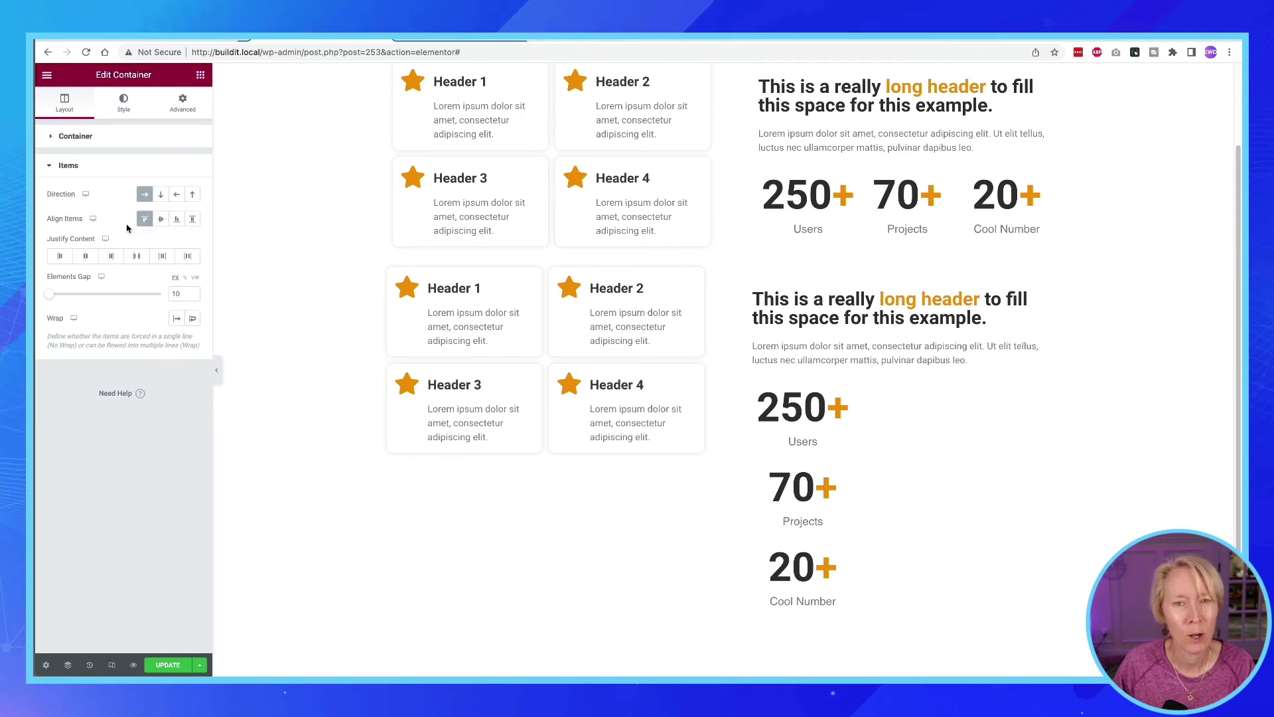
click(128, 228)
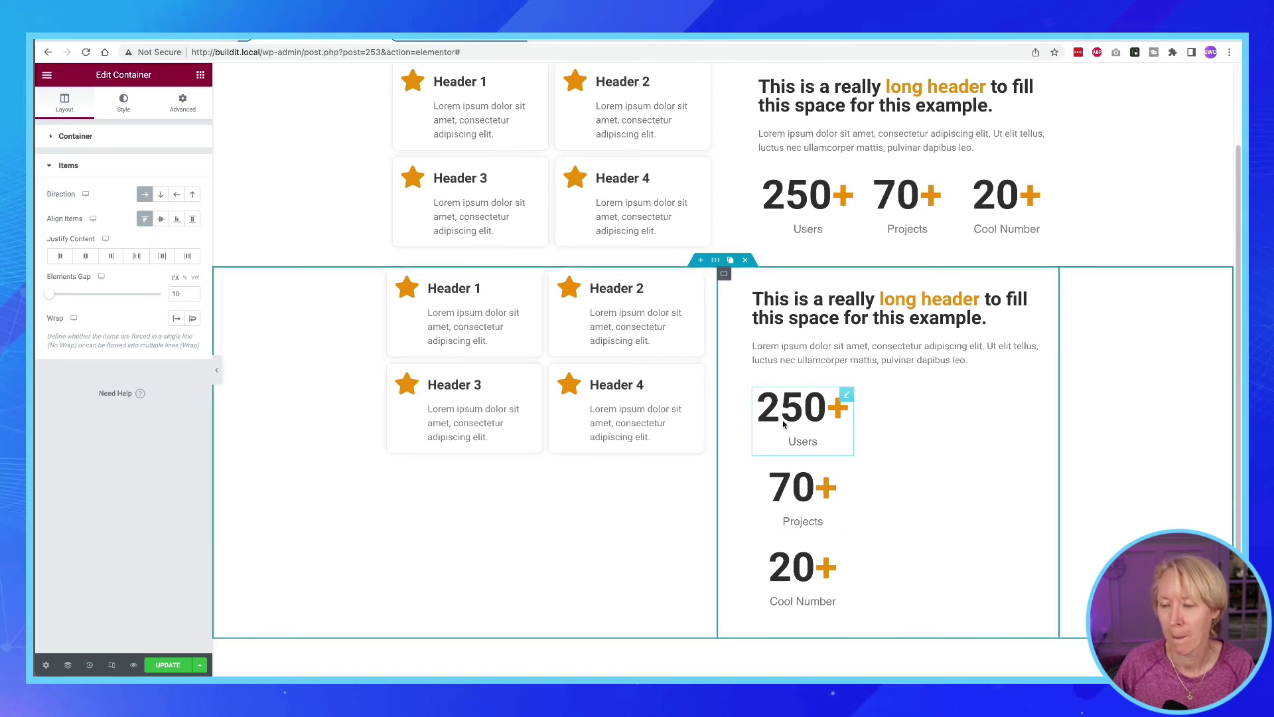
click(723, 276)
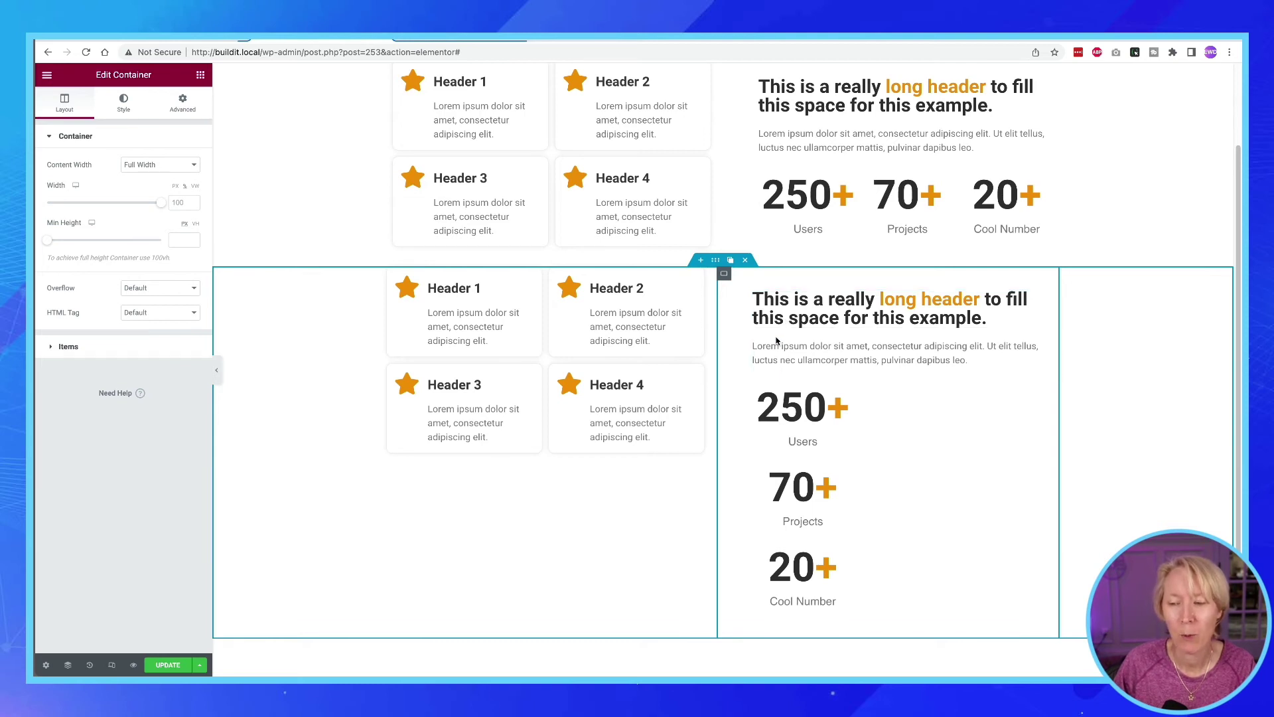
right_click(724, 277)
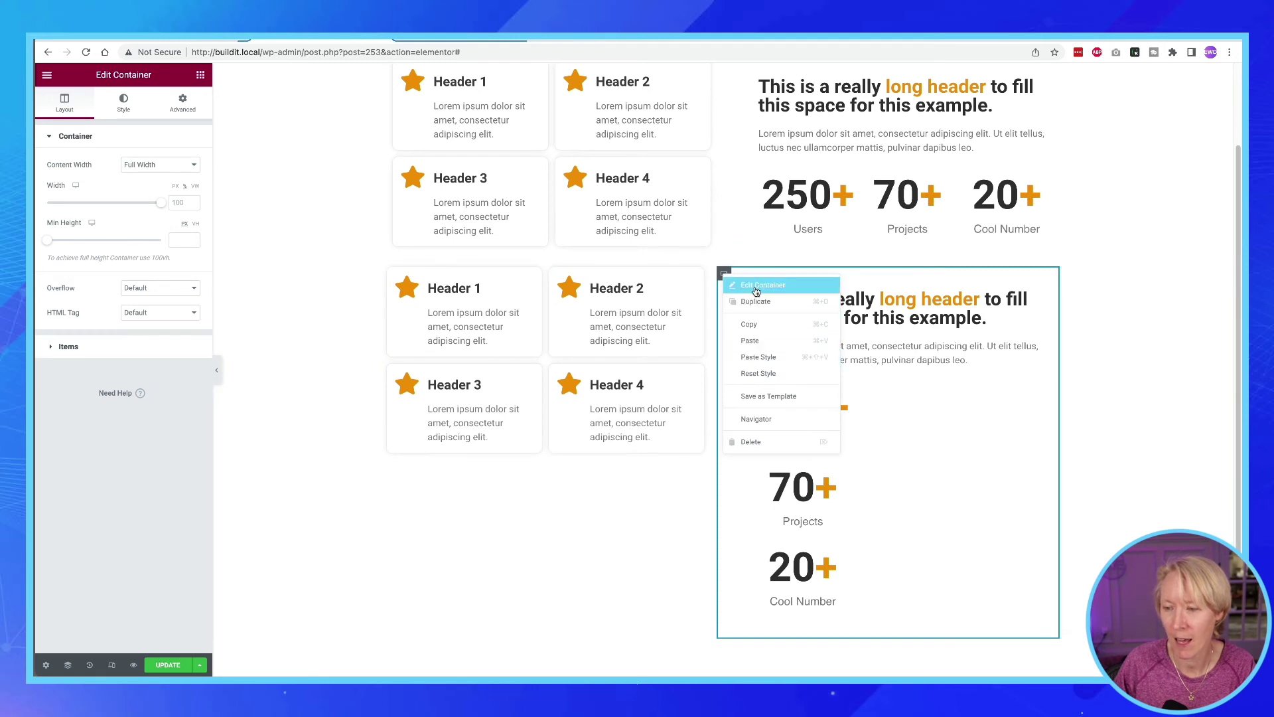
click(762, 285)
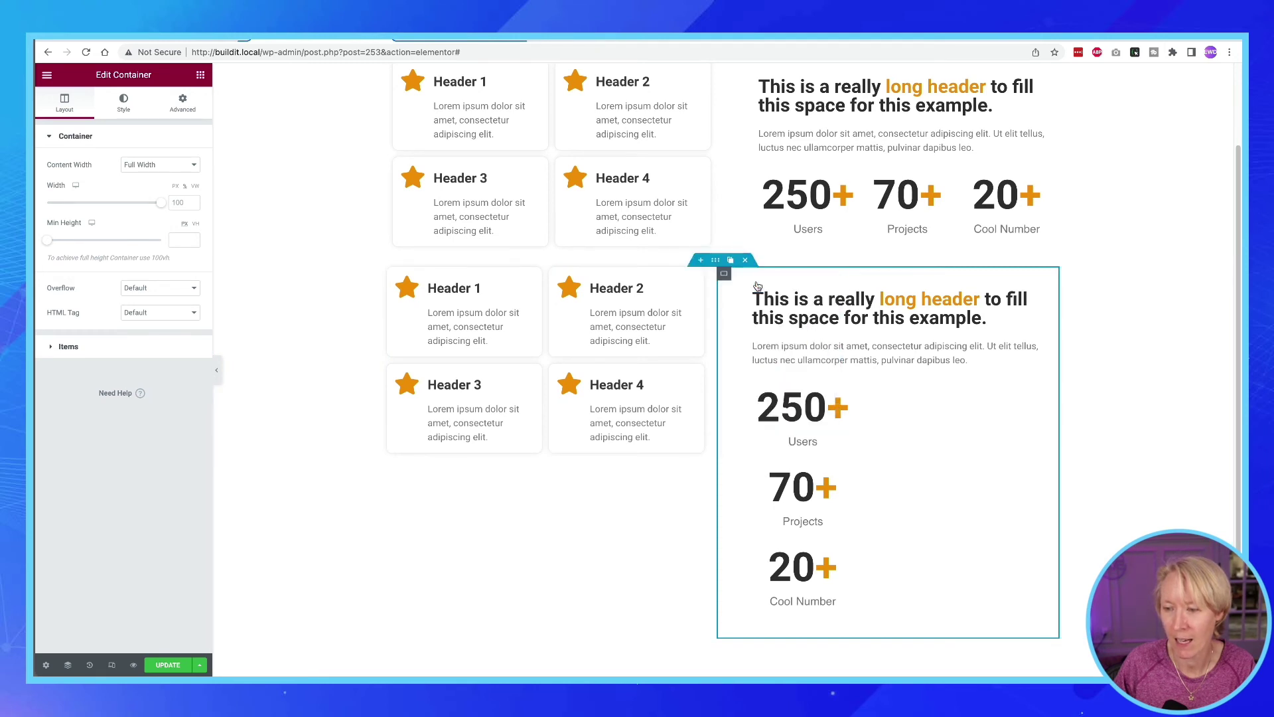
click(100, 345)
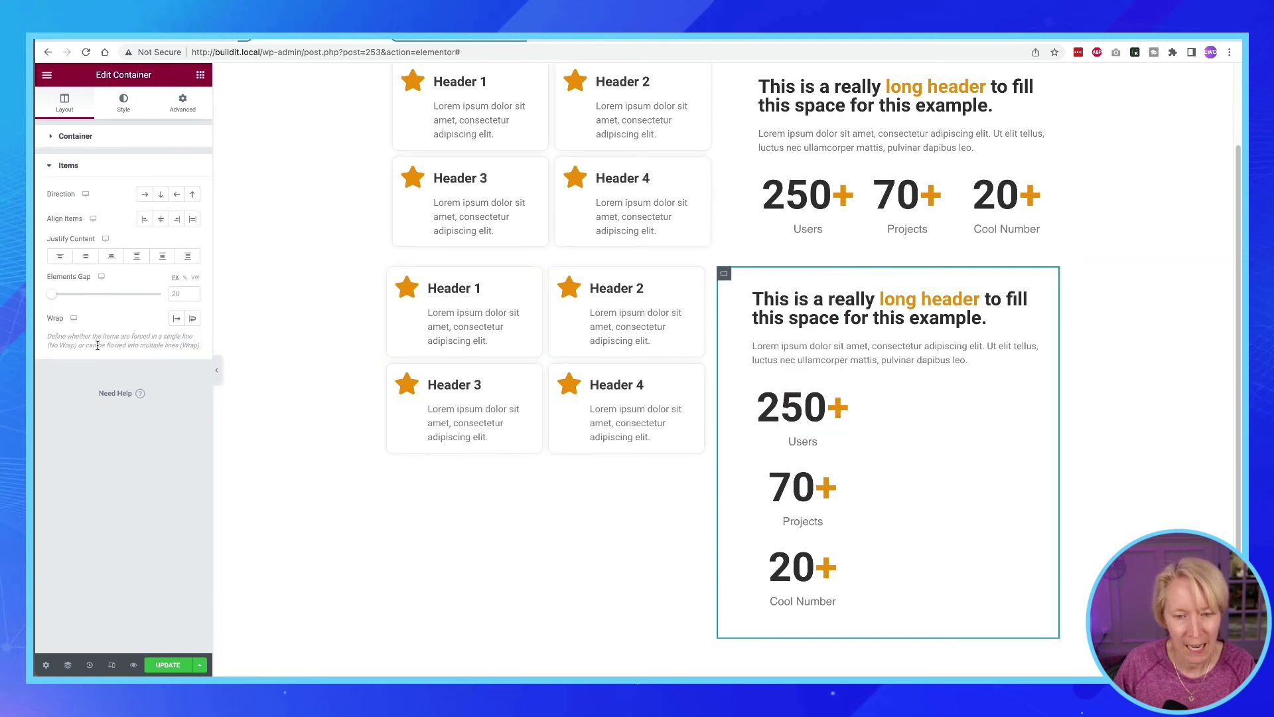
click(145, 194)
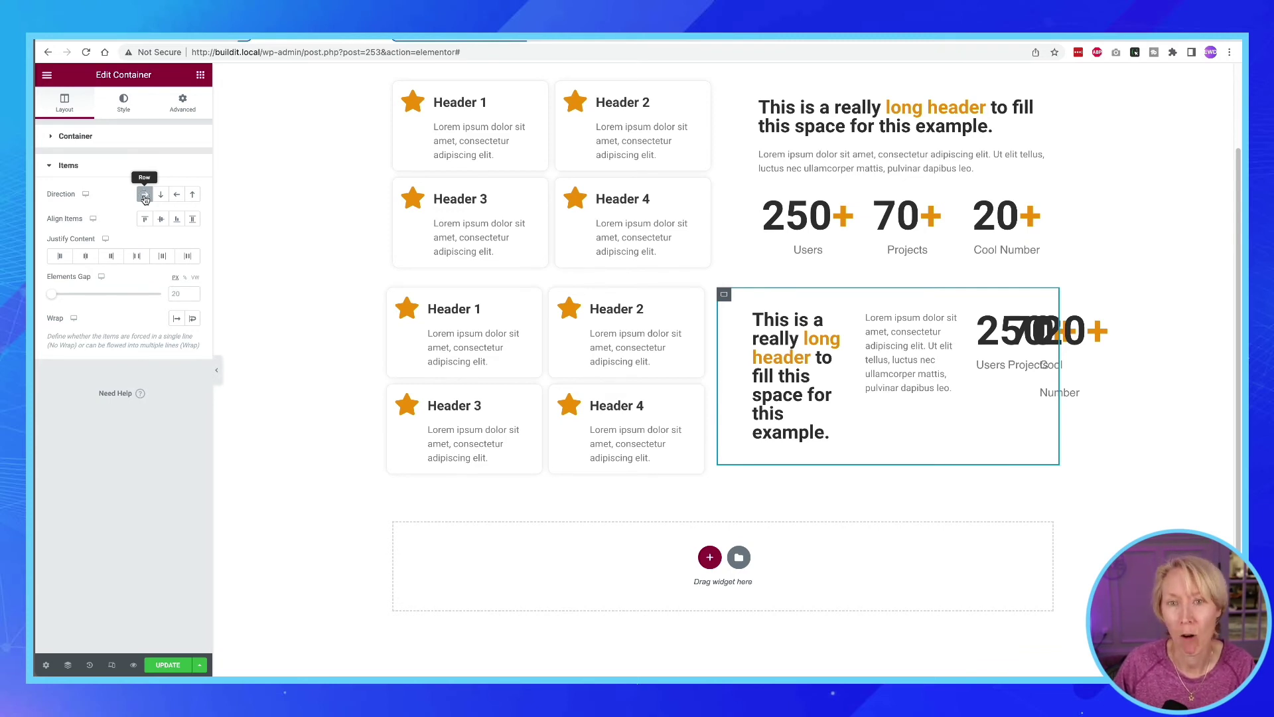
click(145, 196)
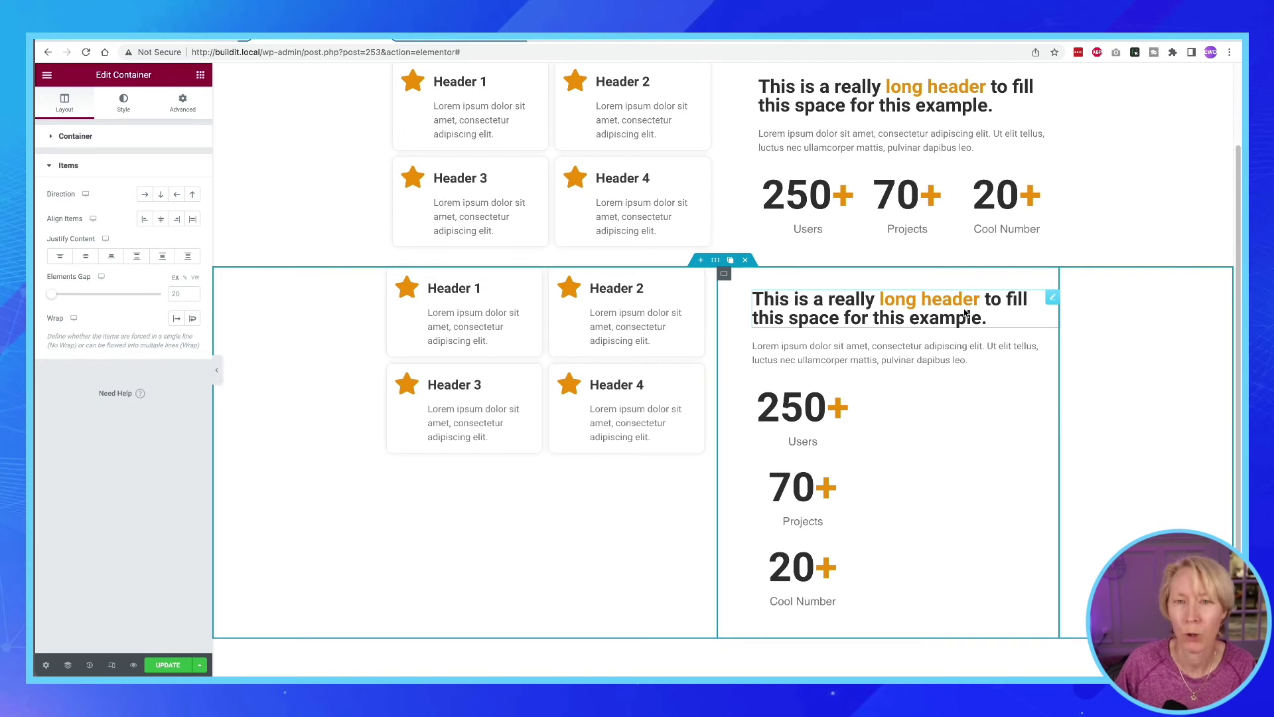
- Set the headline widget's Advanced Width to Full Width (100%)
right_click(1053, 300)
click(1067, 306)
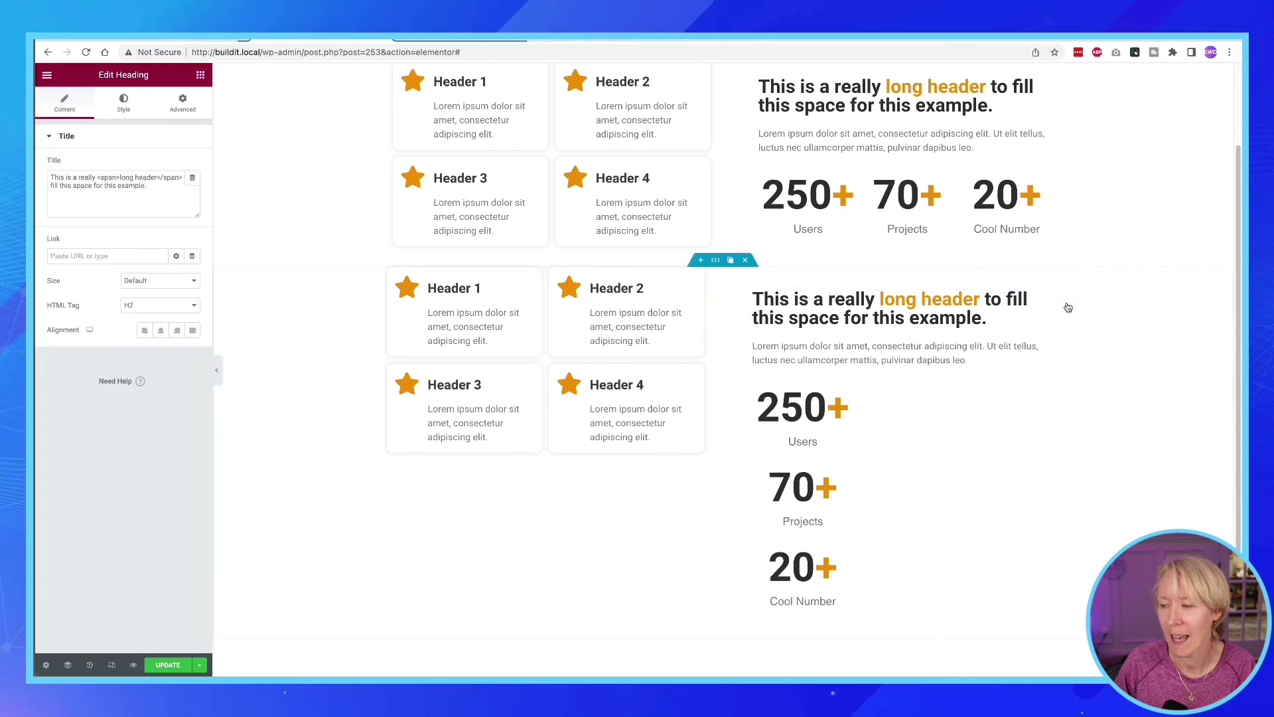
click(179, 105)
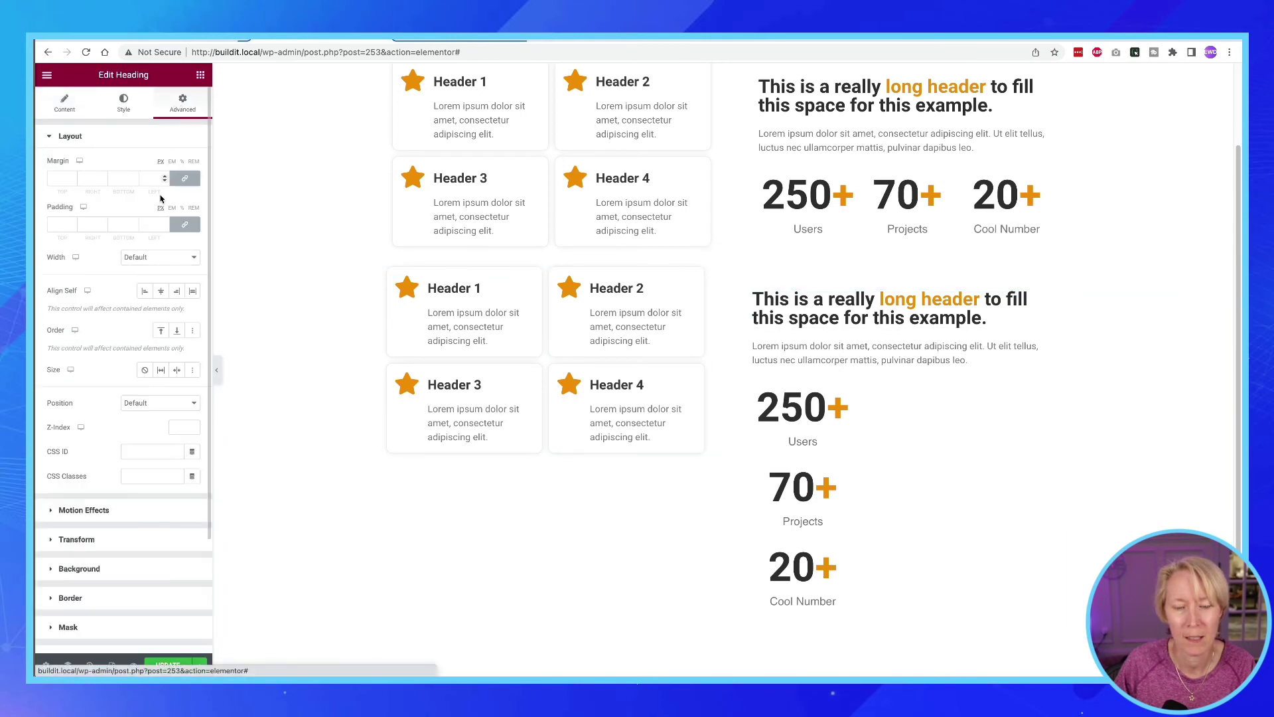
click(140, 259)
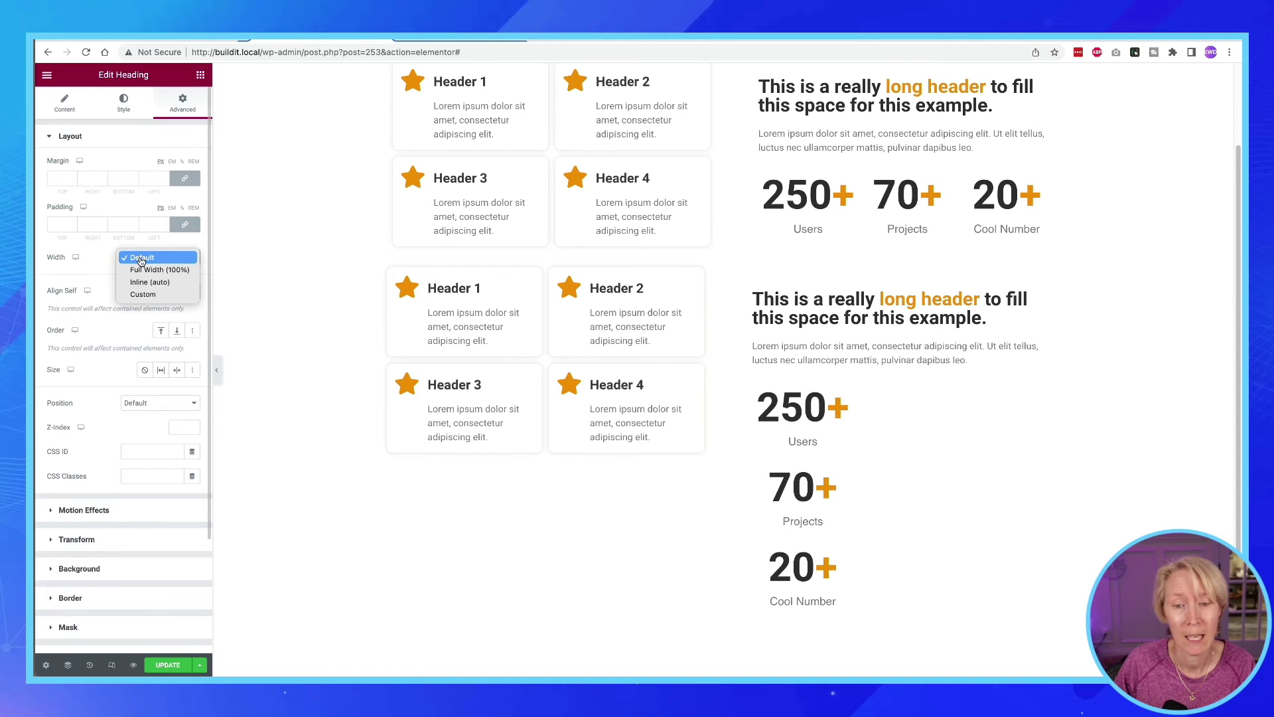
click(142, 270)
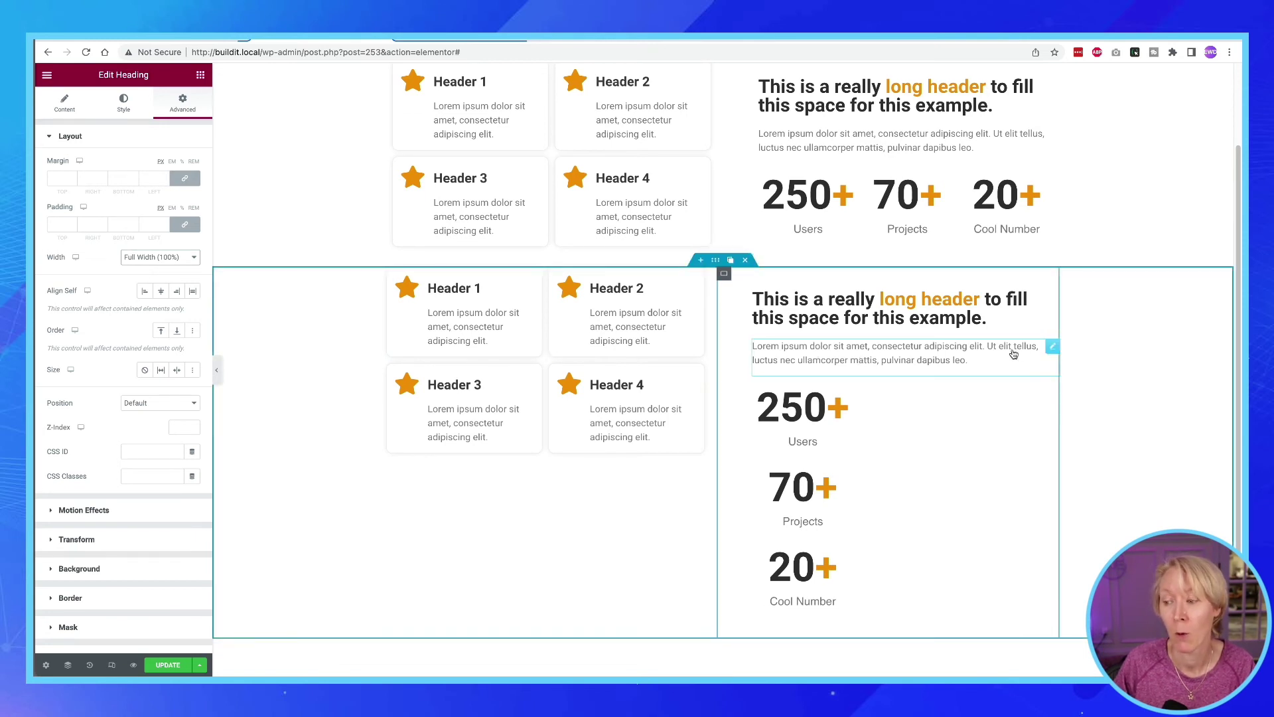
- Set the paragraph Text Editor widget's Advanced Width to Full Width (100%)
right_click(1050, 350)
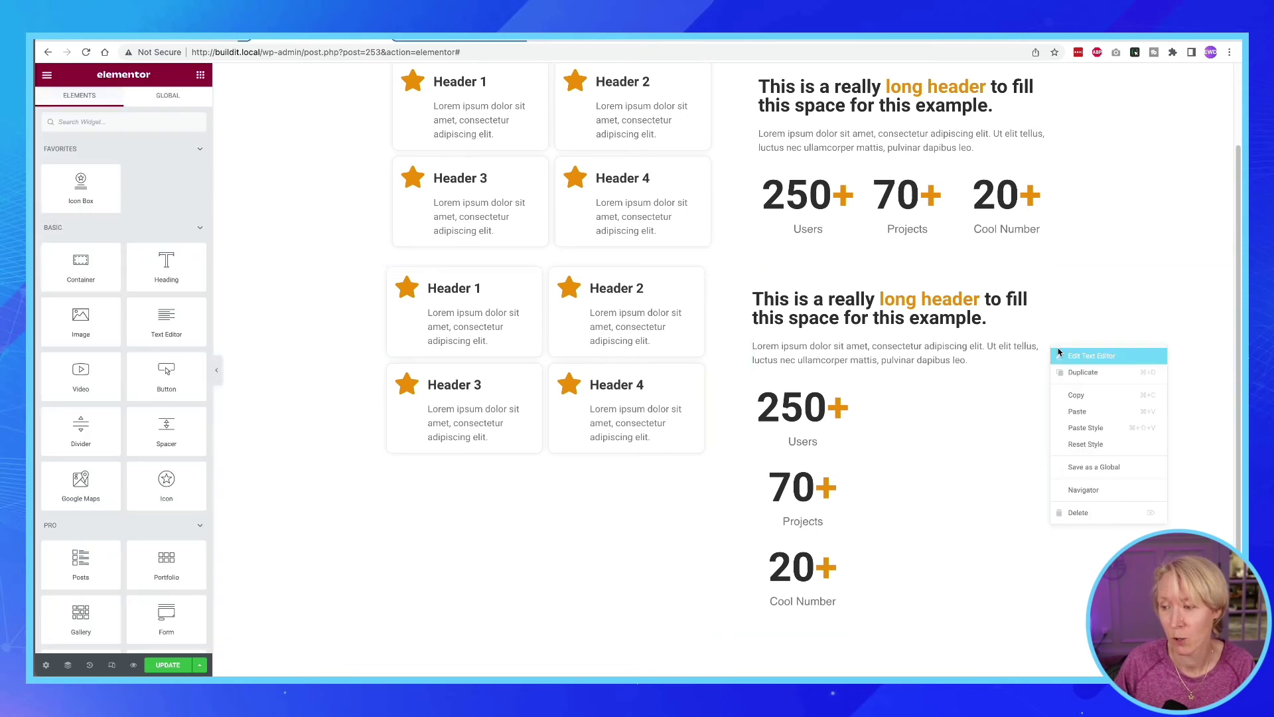
click(1060, 355)
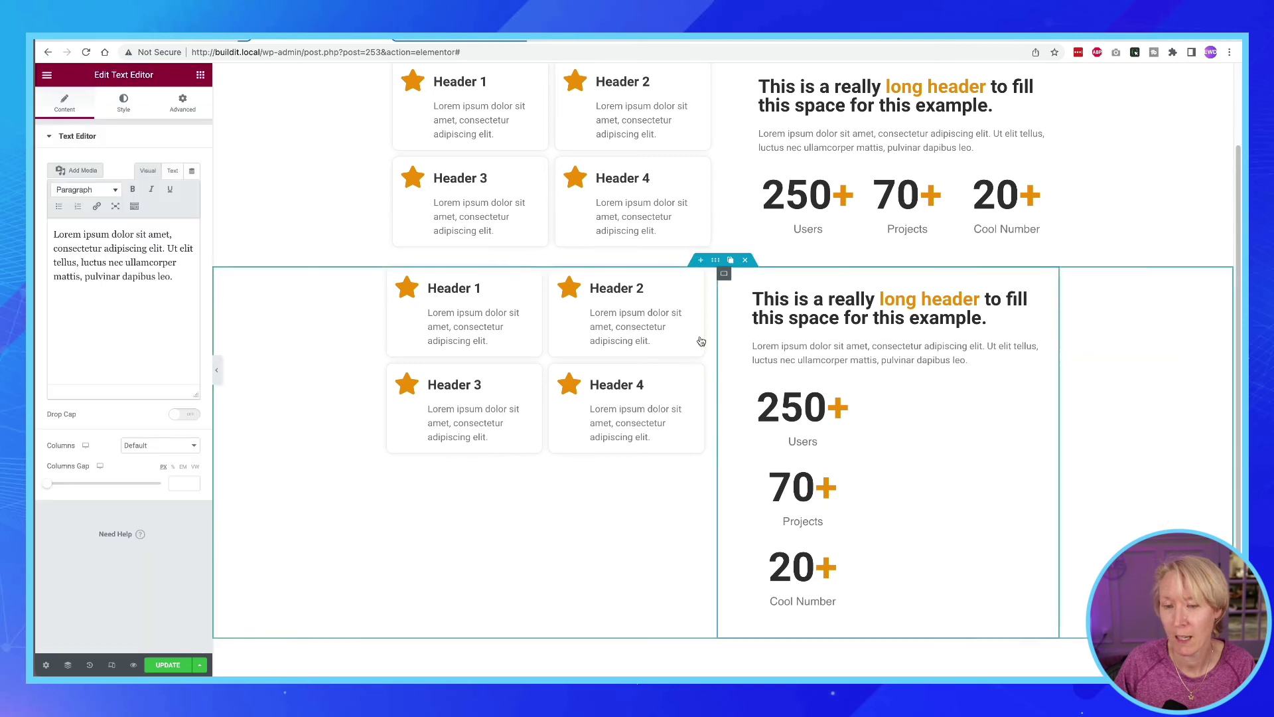
click(178, 105)
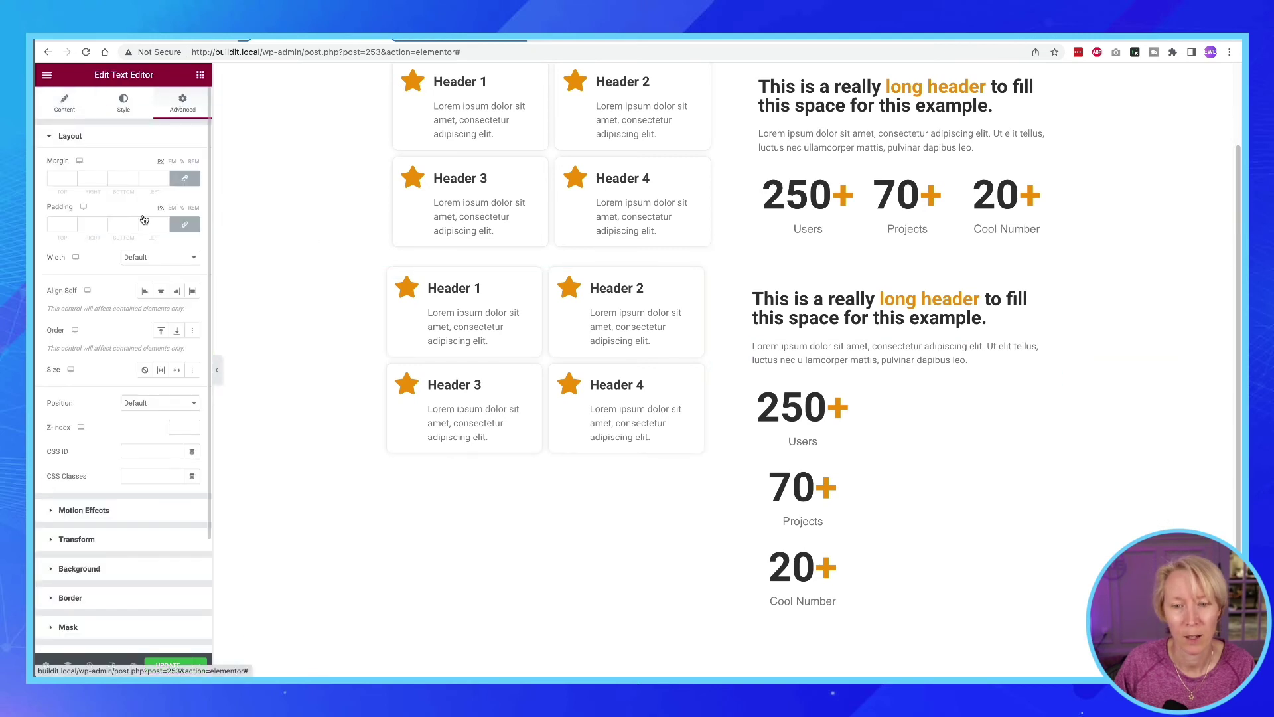
click(140, 259)
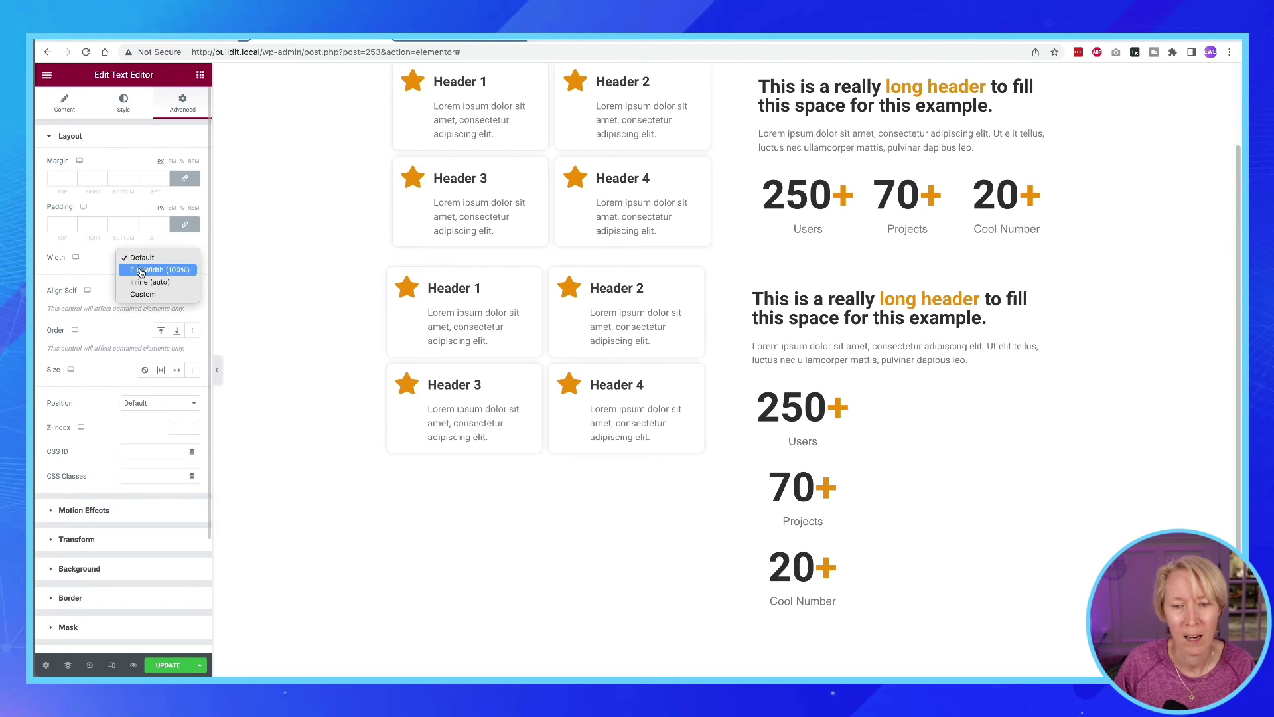
click(140, 271)
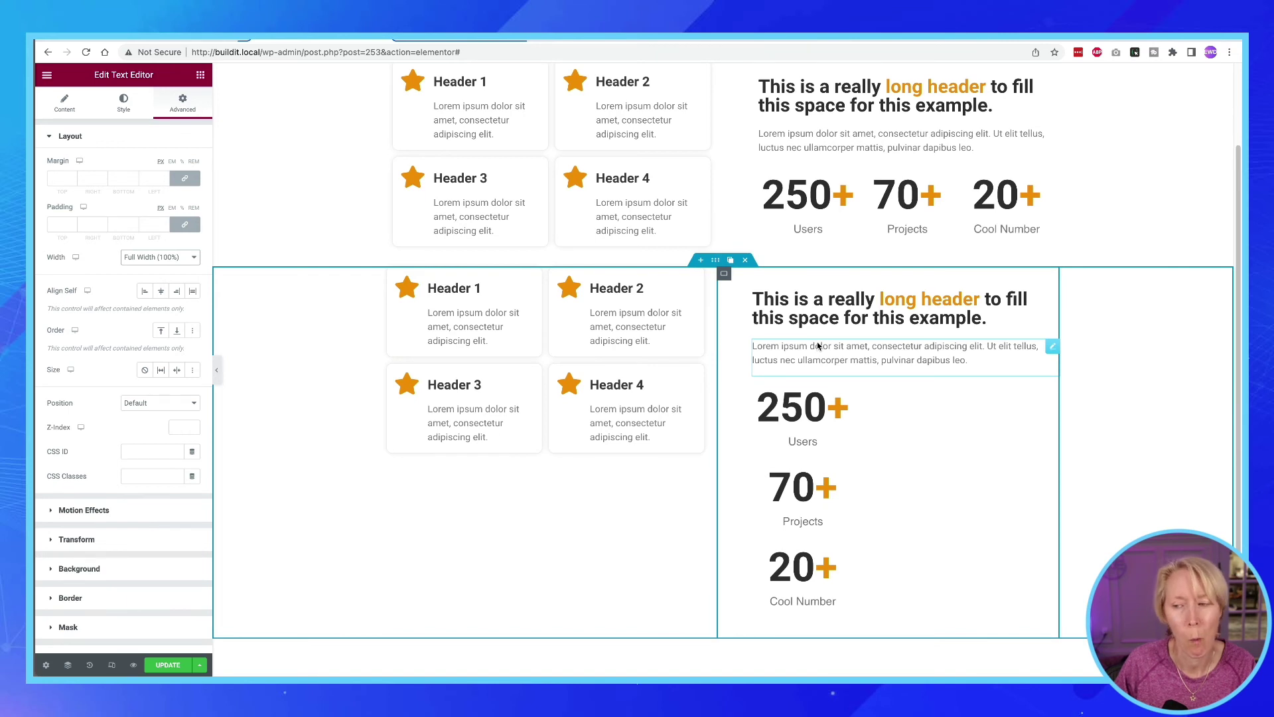
- Set the right column container to Row direction with Wrap on and Elements Gap 0
right_click(724, 277)
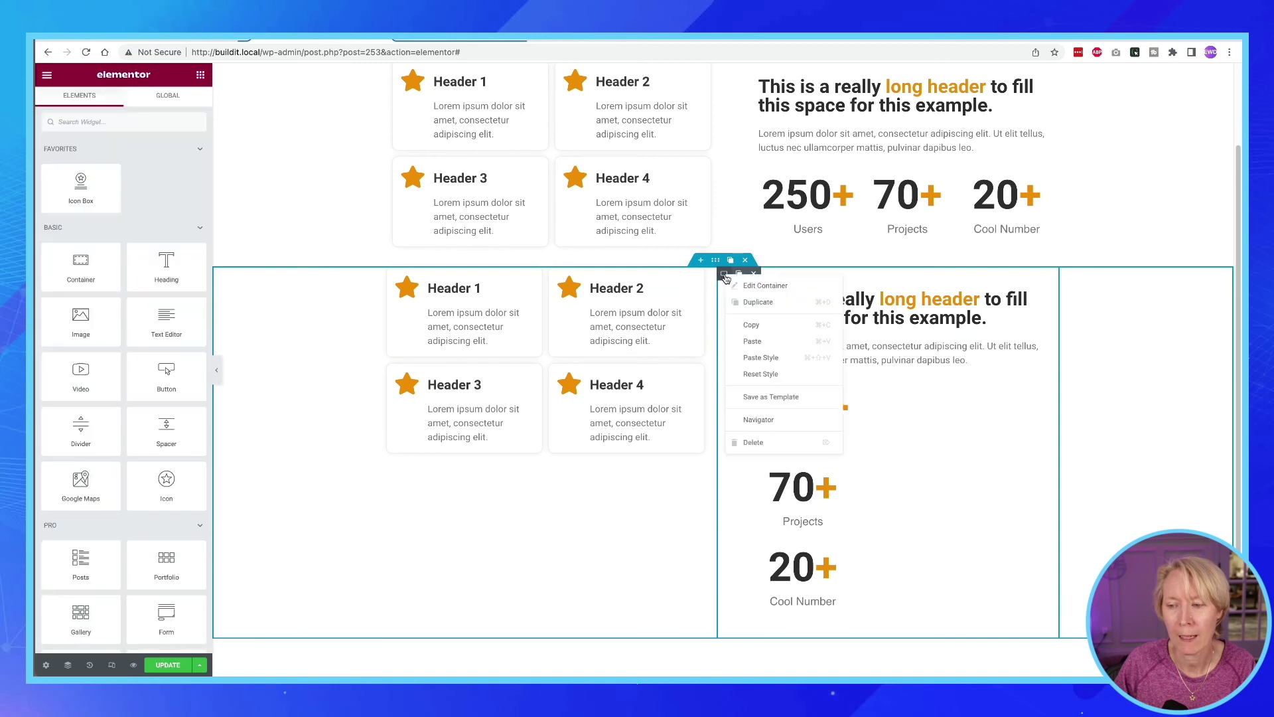
click(750, 285)
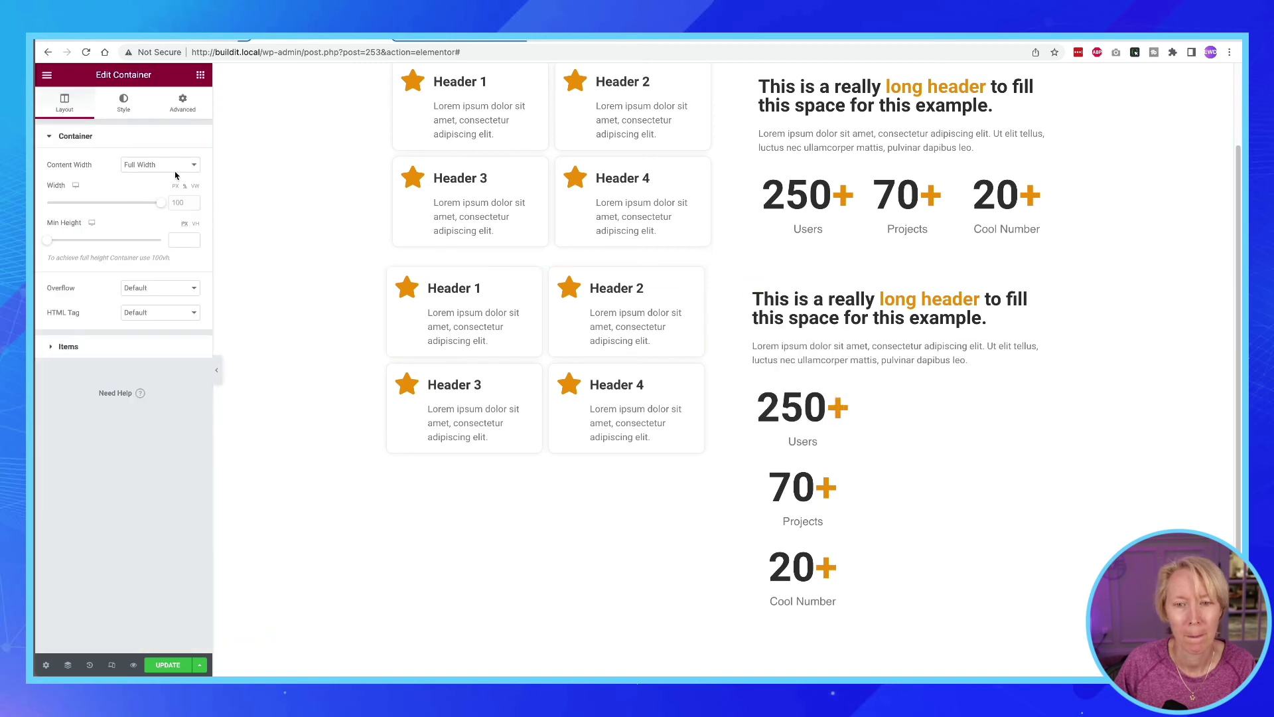
click(122, 346)
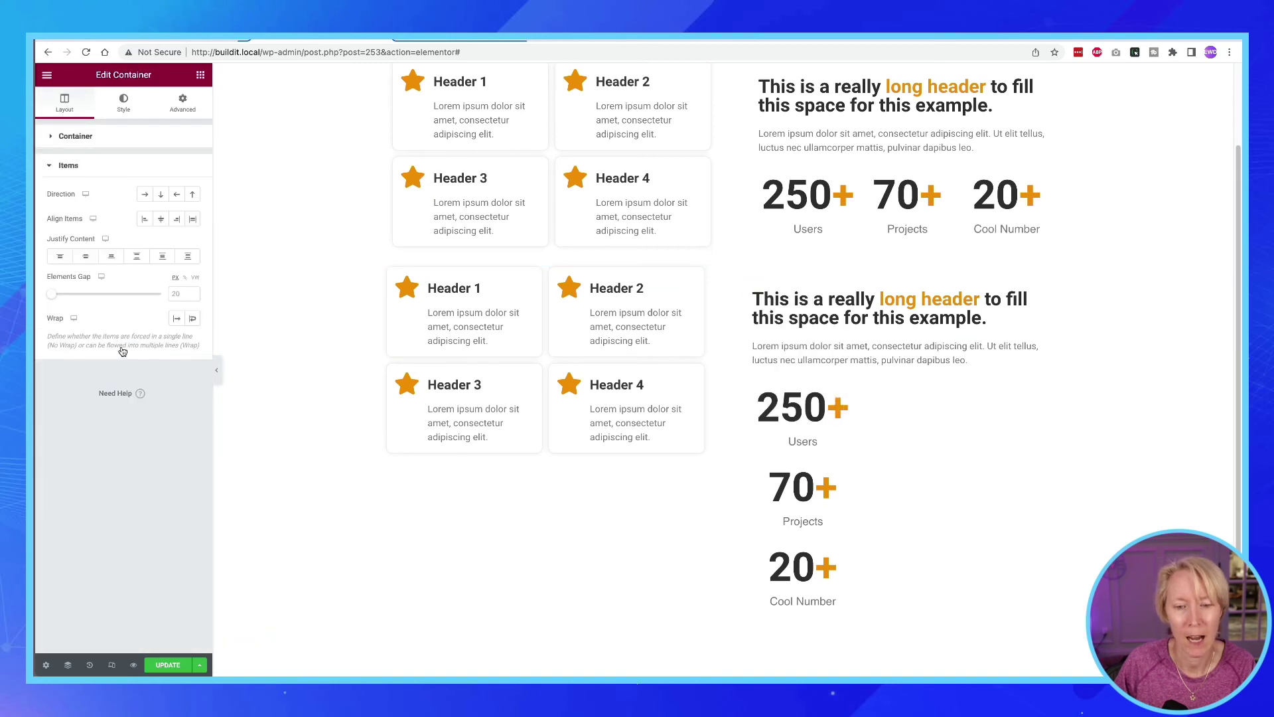
click(143, 195)
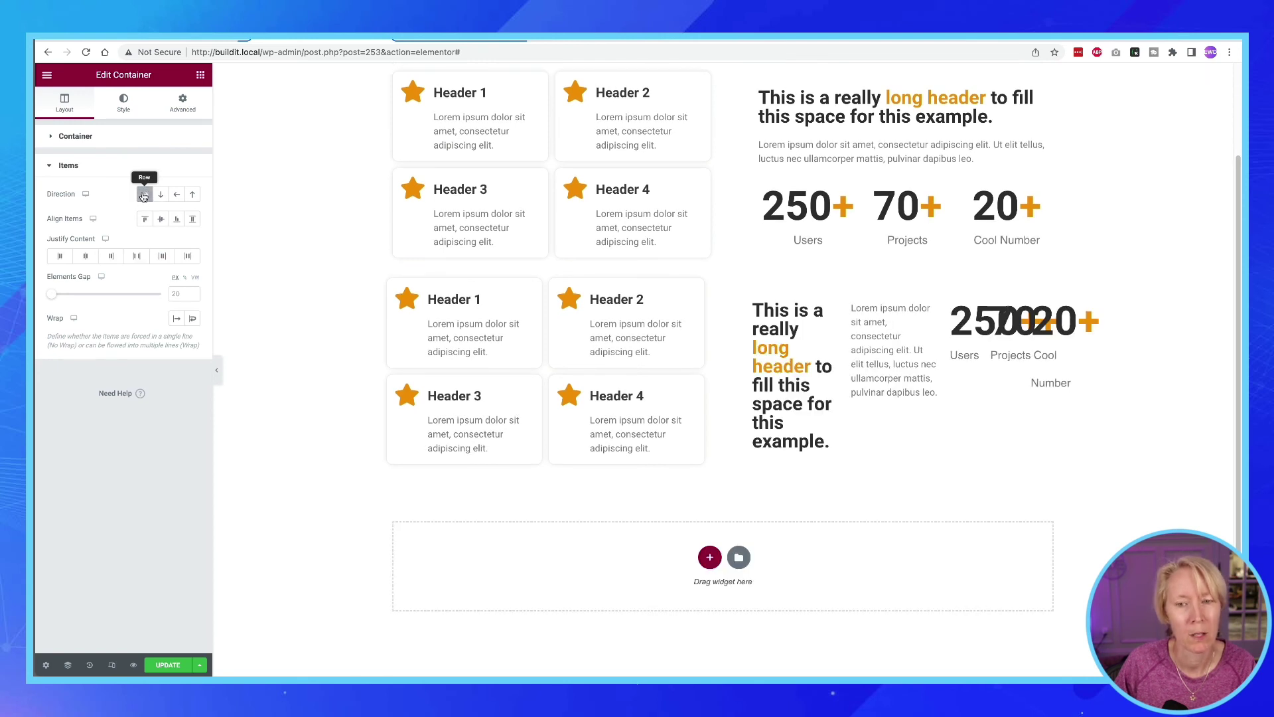
click(192, 320)
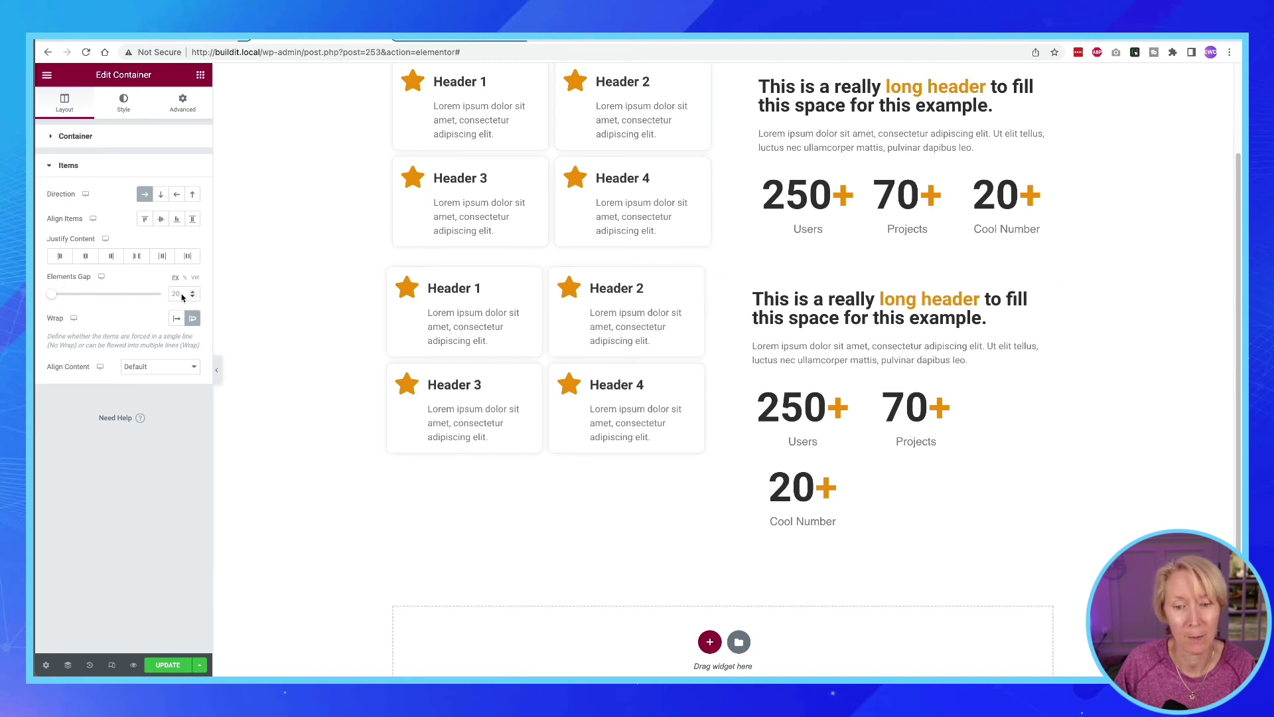
mouse_move(181, 297)
mouse_down()
mouse_move(56, 286)
mouse_move(181, 299)
mouse_up()
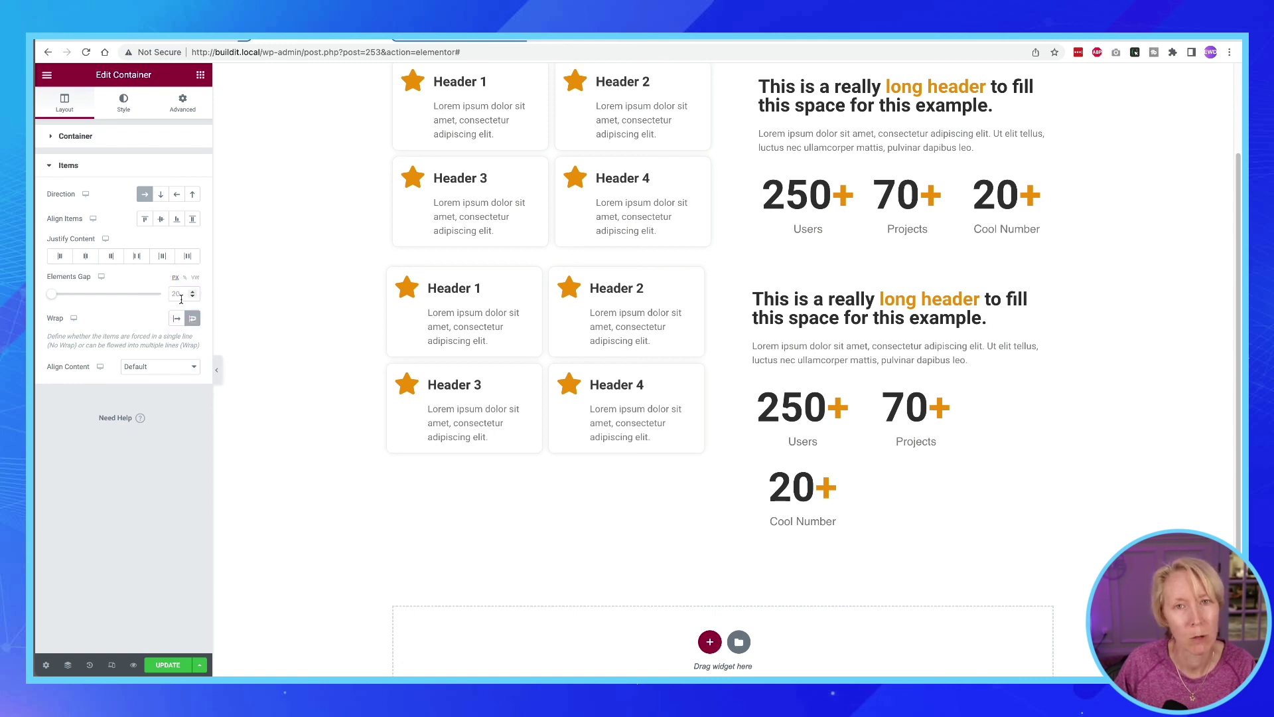
drag(181, 300, 179, 290)
text(0)
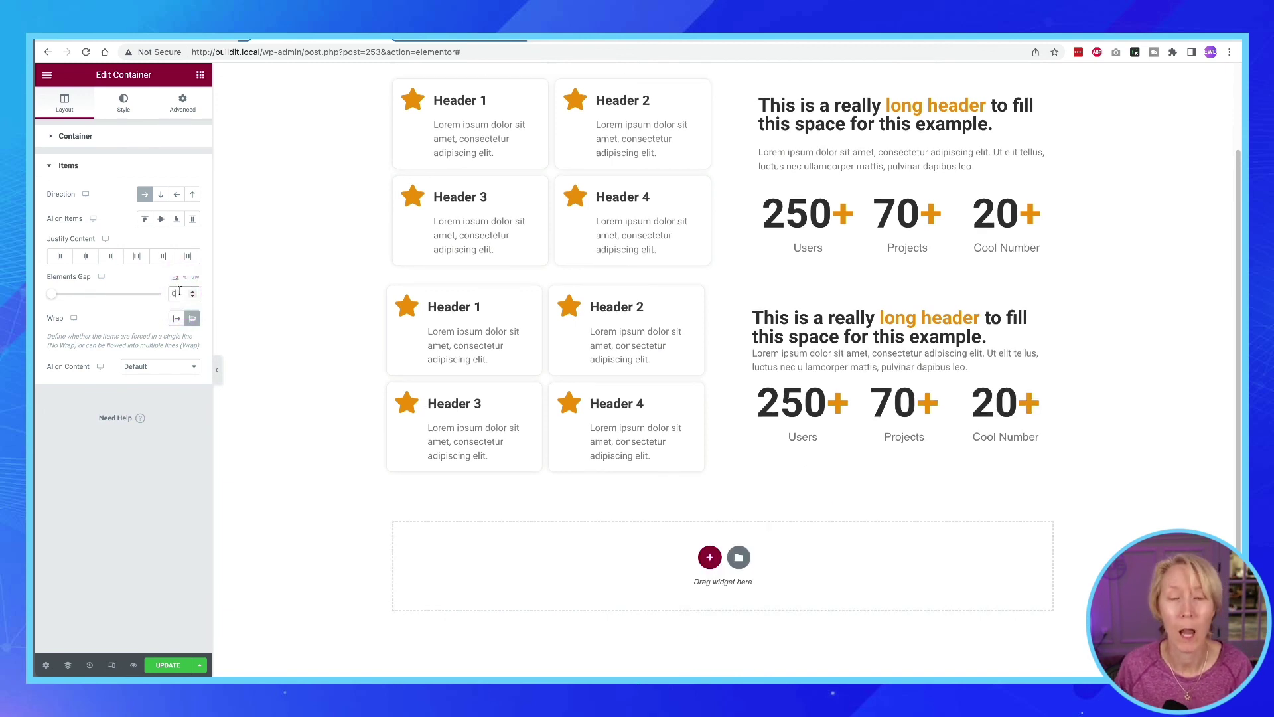